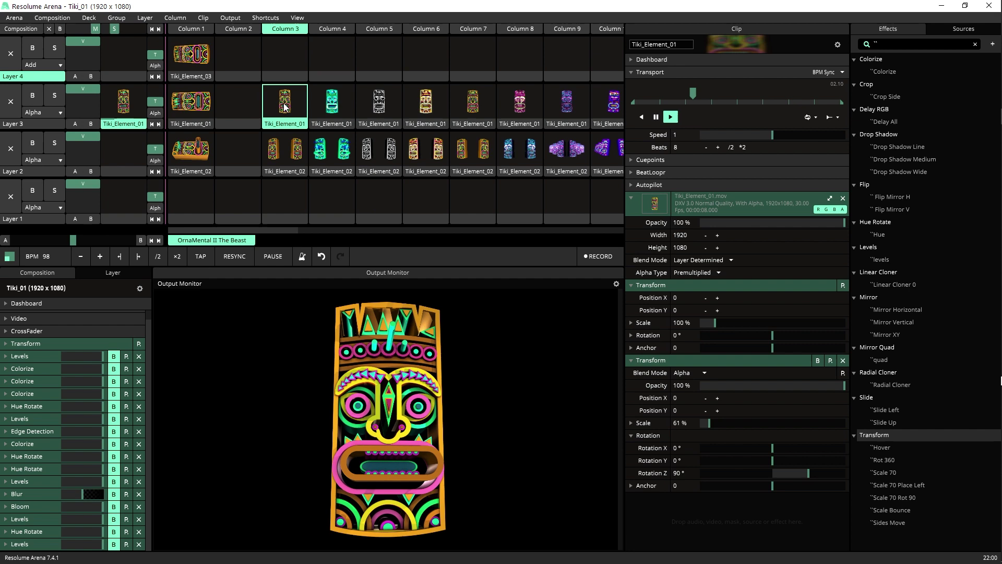
- Play the Column 3 tiki clips on Layers 2 and 3 together
click(284, 149)
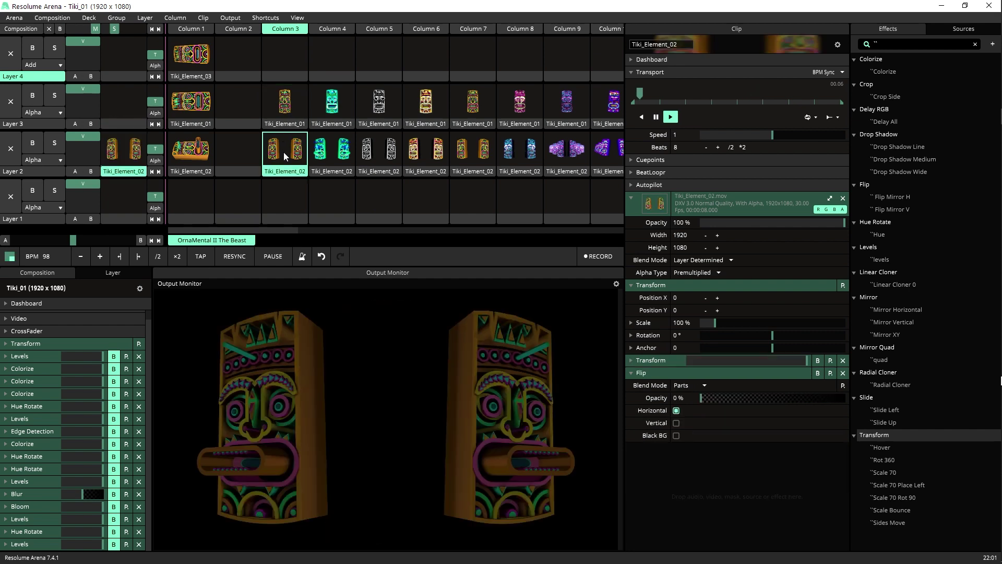
click(287, 30)
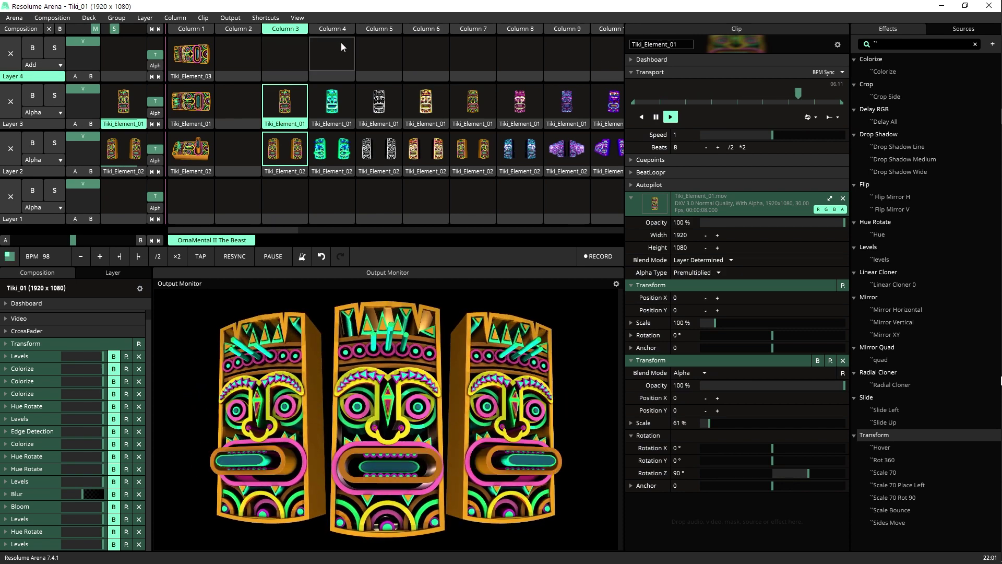
- Launch the tiki variations in Columns 4, 6, 7, 8, 9 and 10 in turn
click(333, 29)
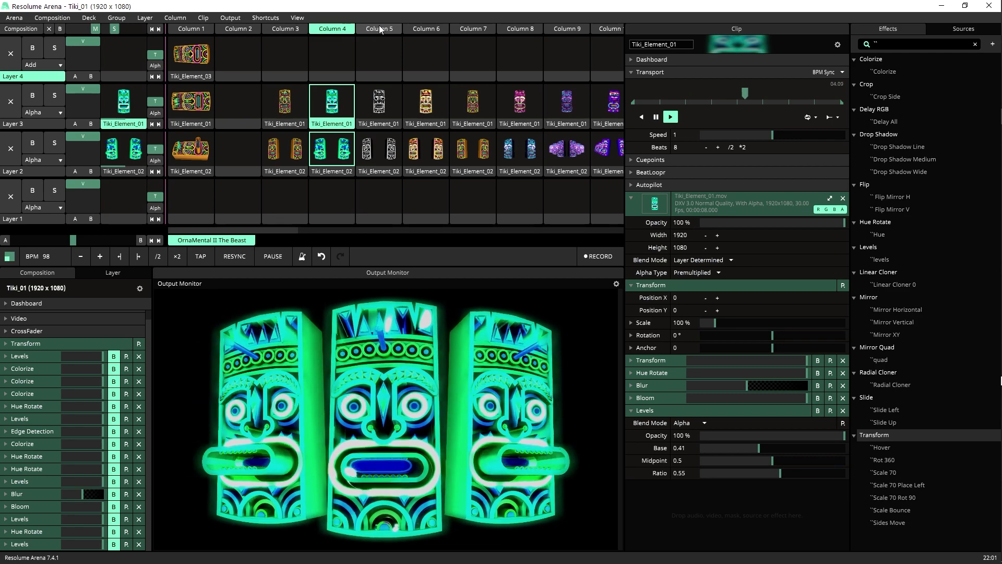
click(426, 32)
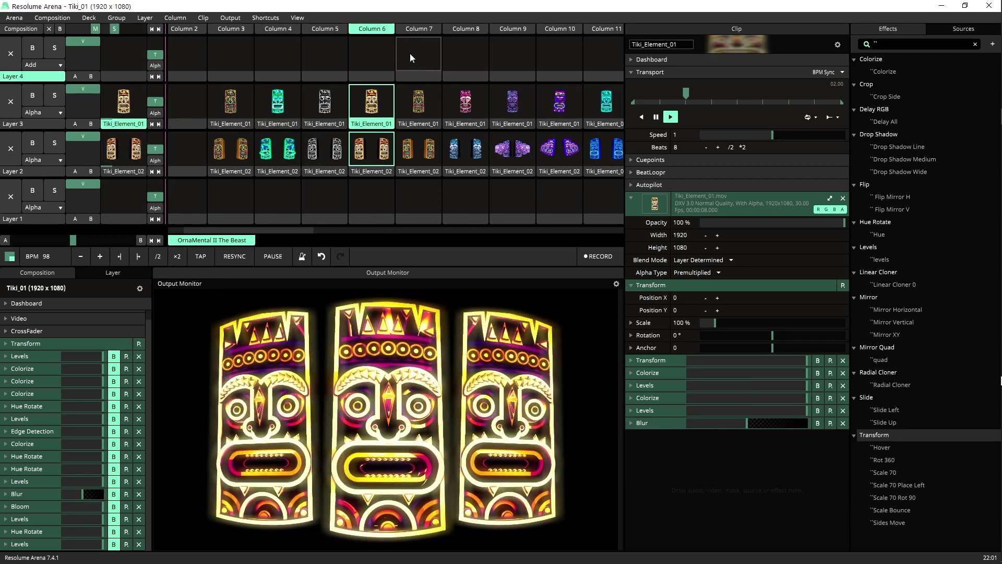
click(420, 29)
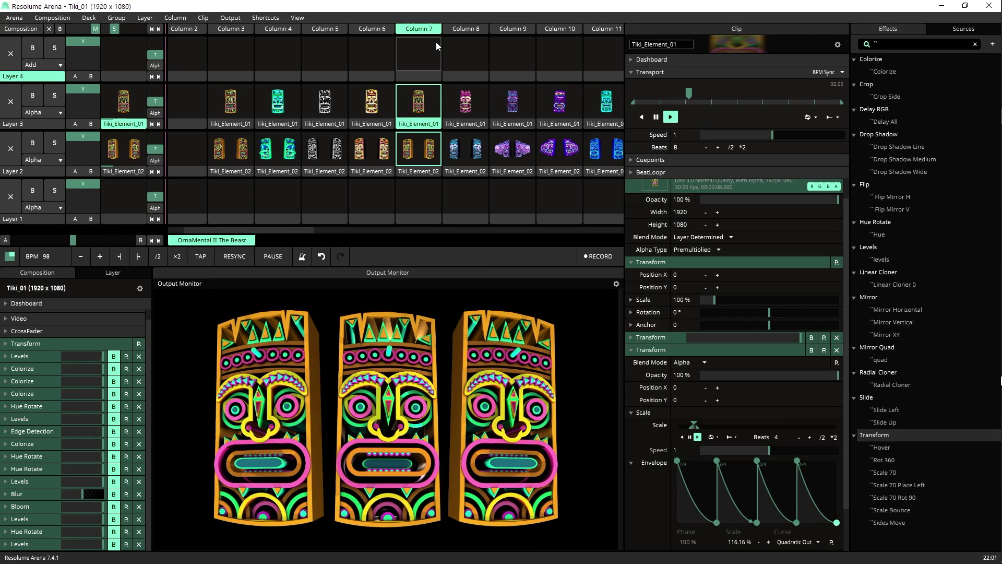
click(456, 29)
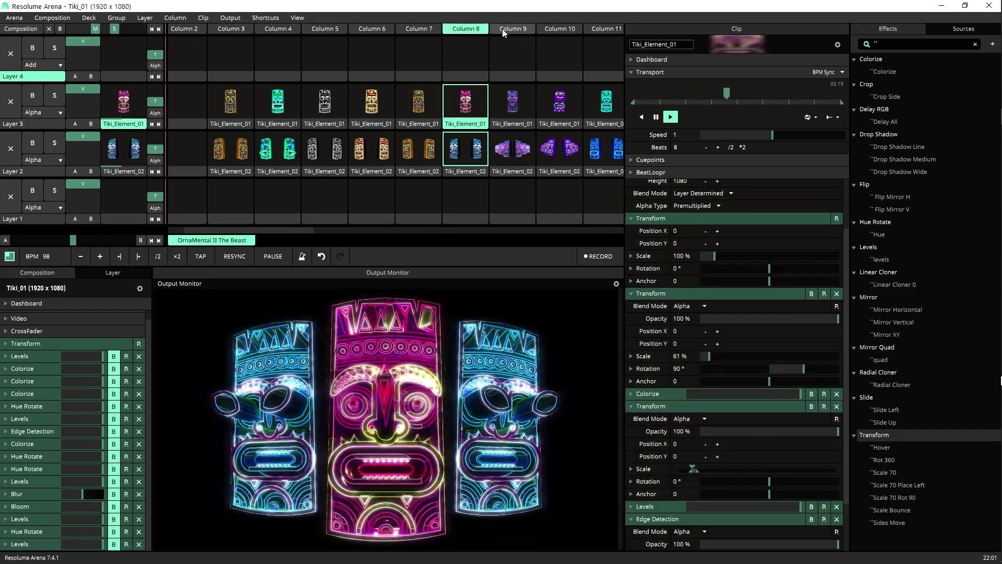
click(502, 29)
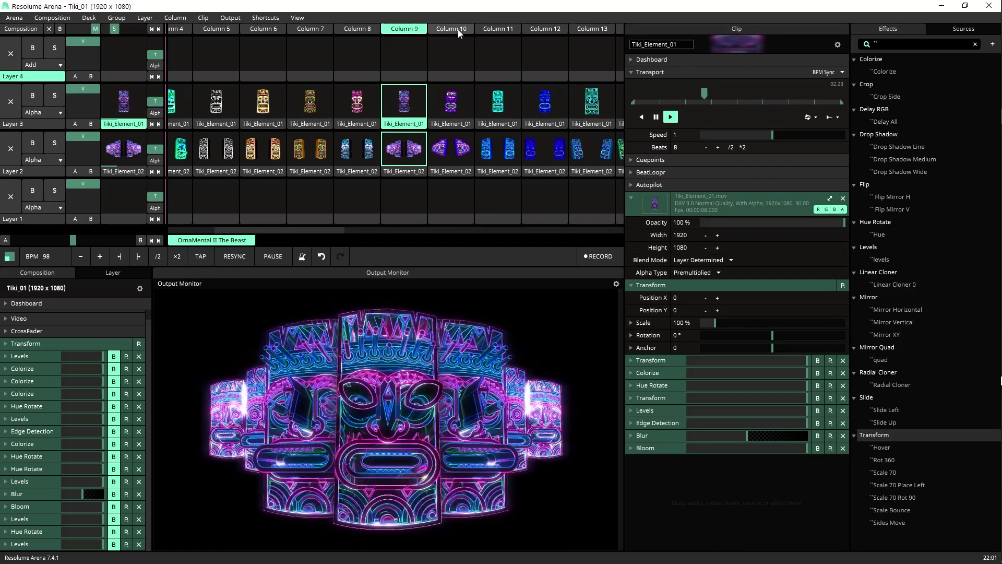
click(459, 29)
- Play Columns 11 through 15, then return to the Column 3 tiki trio
click(496, 31)
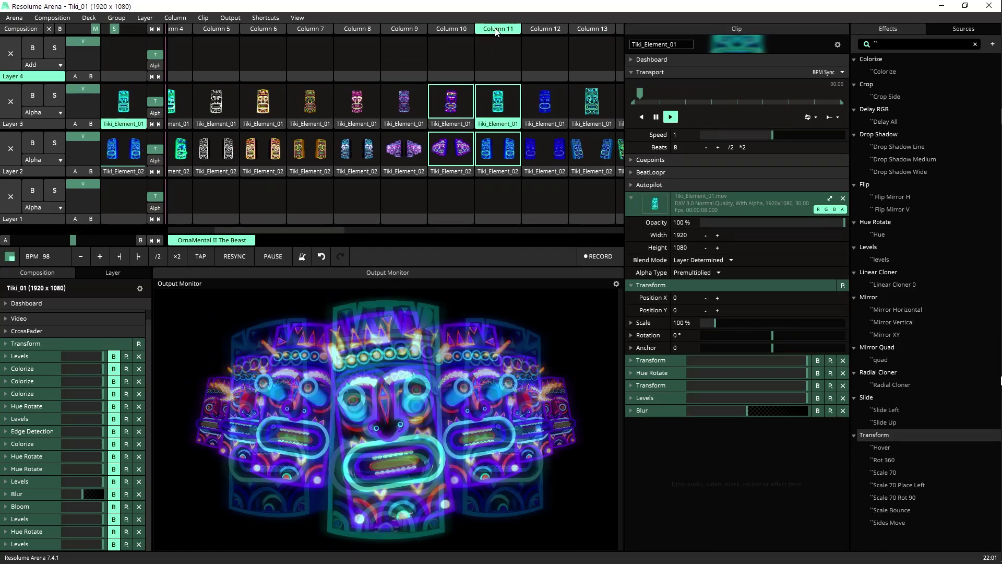
click(533, 29)
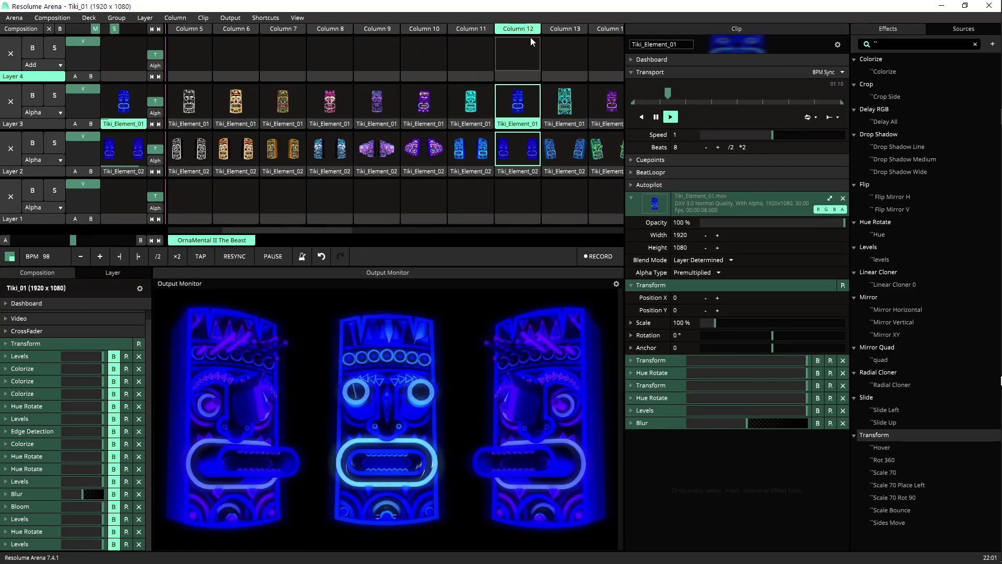
click(496, 30)
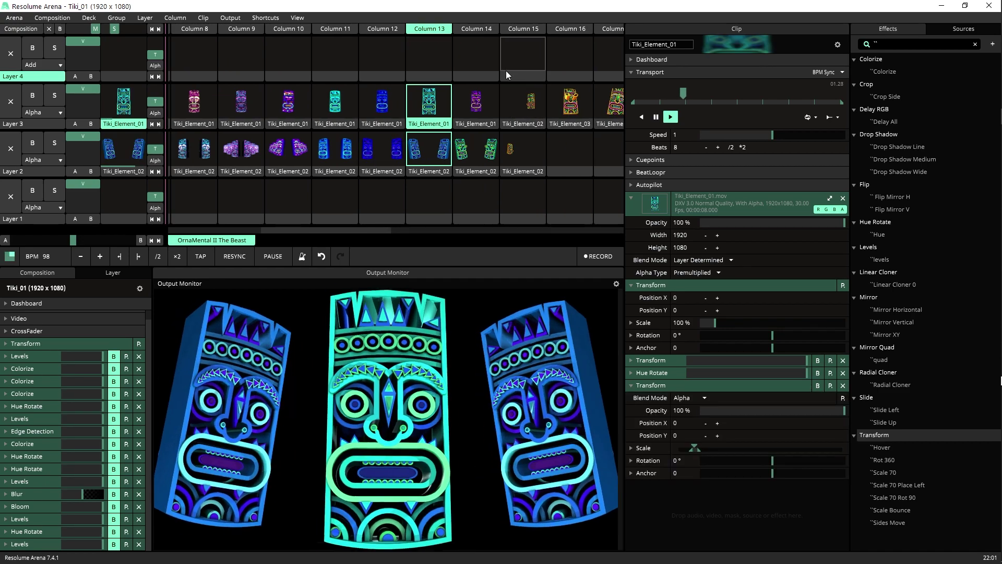
click(475, 30)
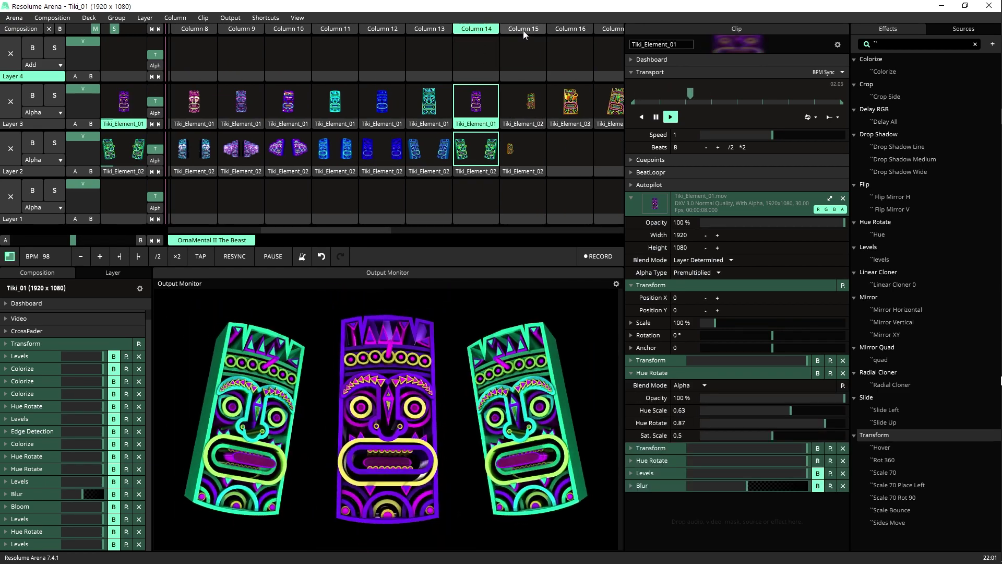
click(523, 30)
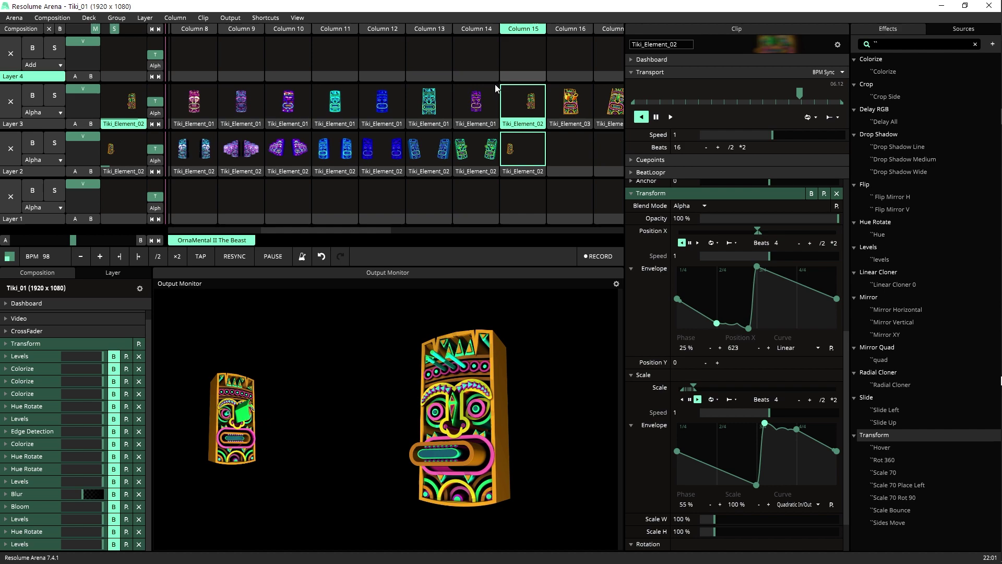
scroll(495, 83, up, 7)
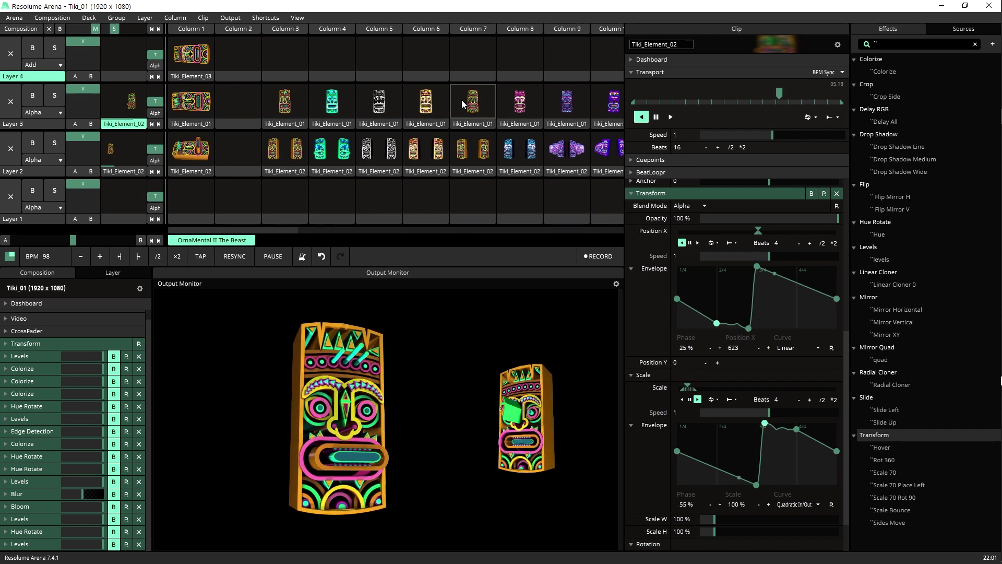
click(295, 29)
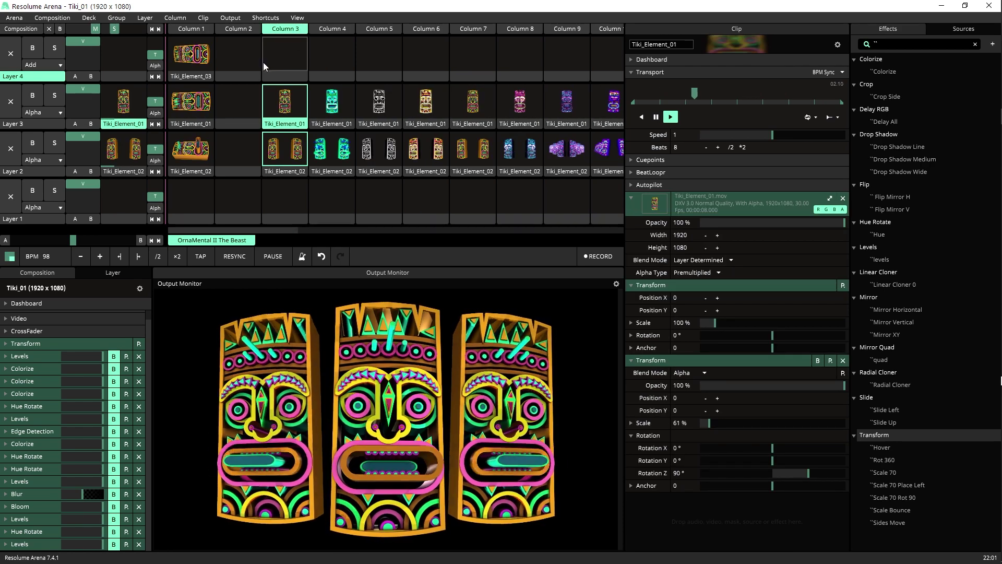
- Play the wide Column 1 tiki clip, try a Z rotation on it, then undo it
click(187, 109)
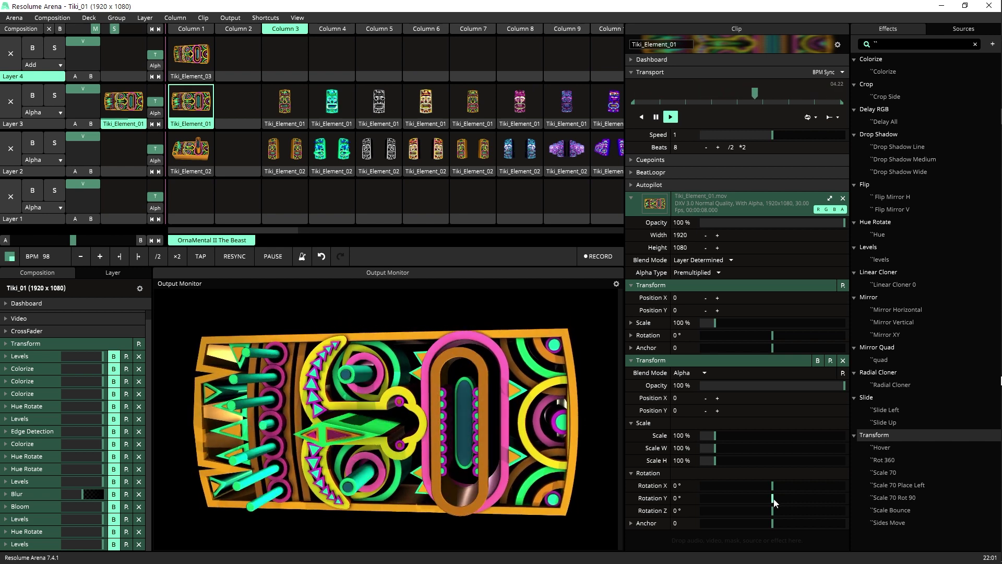
drag(773, 511, 808, 513)
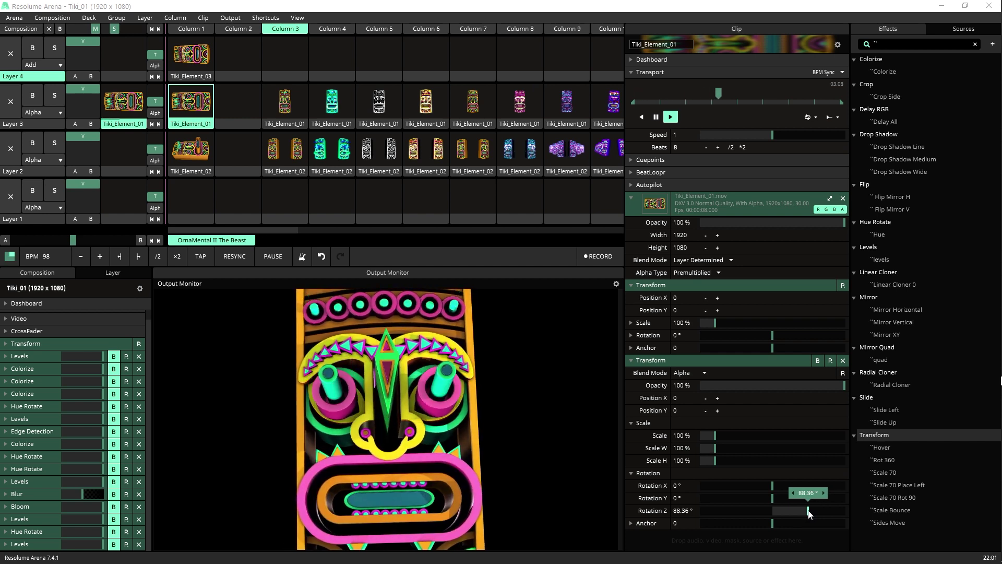
key(ctrl+z)
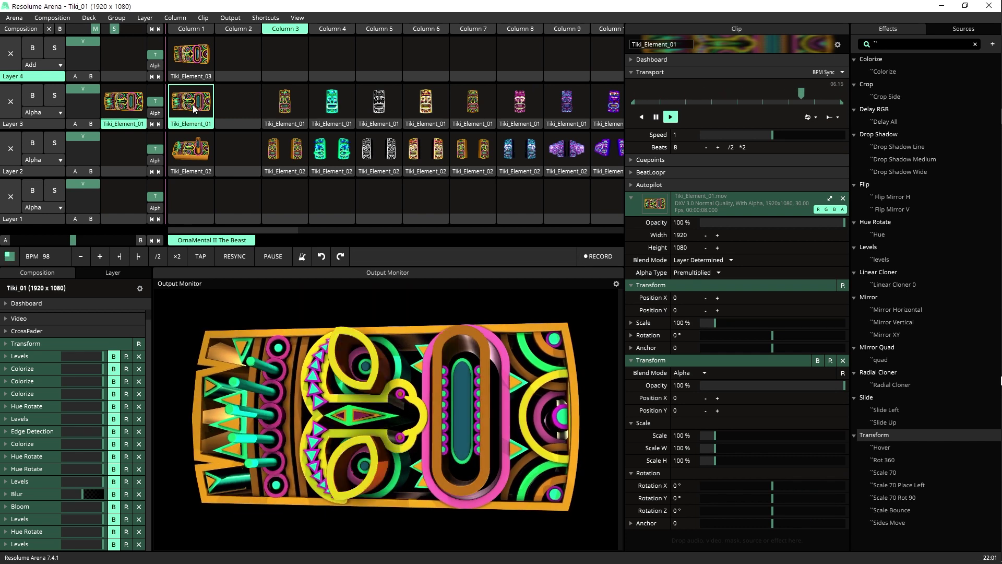
- Play the boxy Layer 2 clip, then Columns 3, 13 and 3 again, showing Layer 4's properties
click(191, 149)
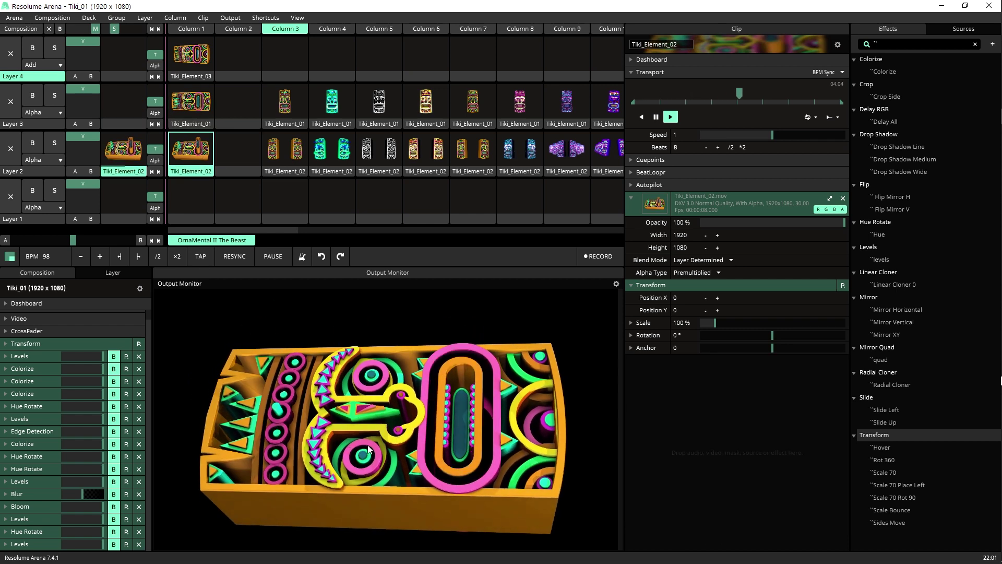
click(285, 28)
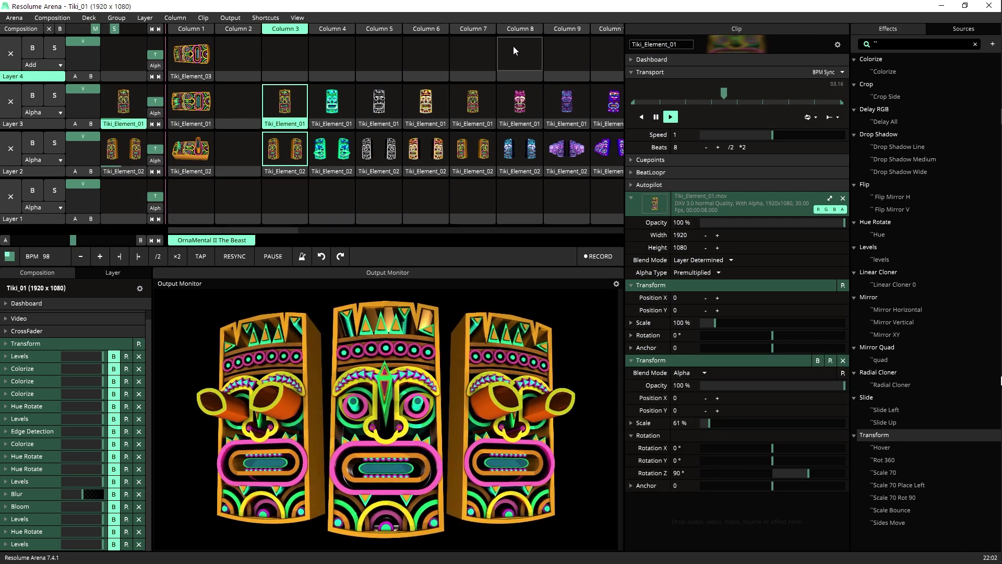
scroll(487, 108, right, 3)
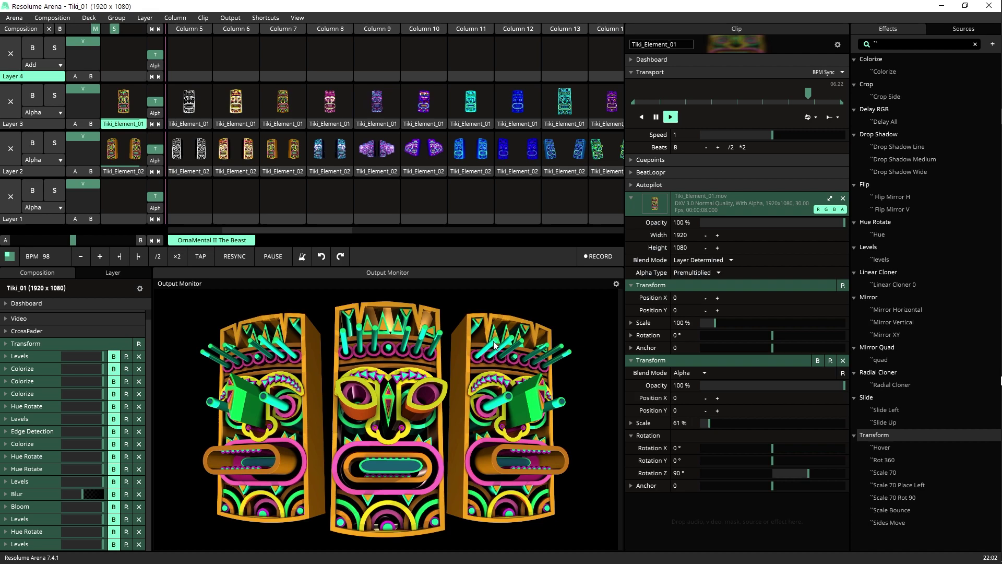
scroll(559, 75, right, 1)
click(563, 28)
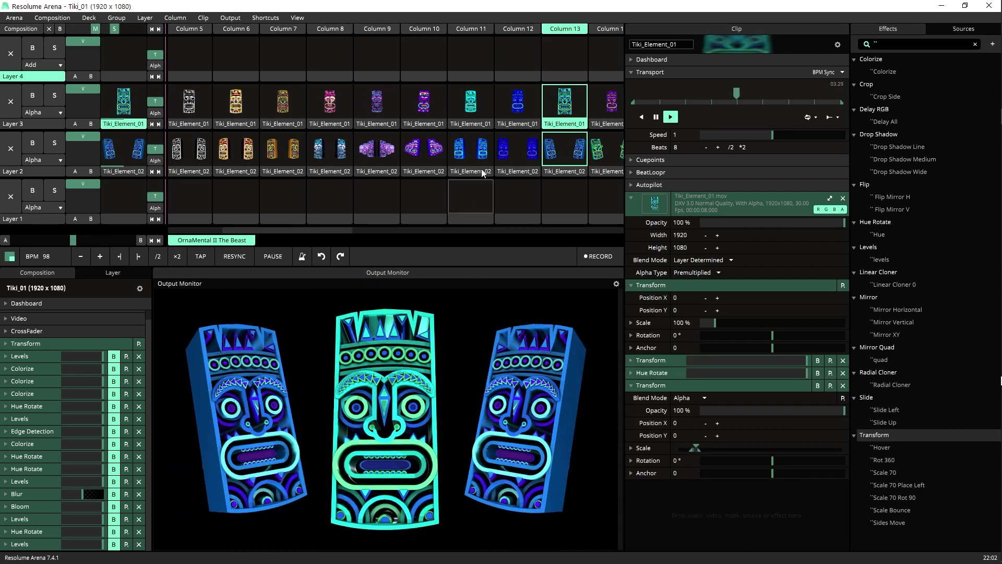
scroll(439, 142, left, 4)
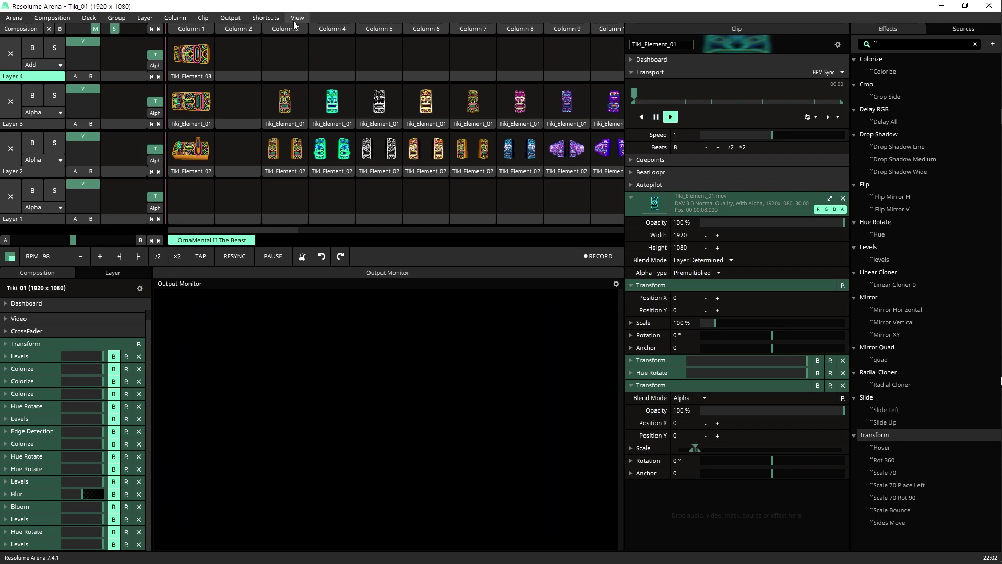
click(290, 28)
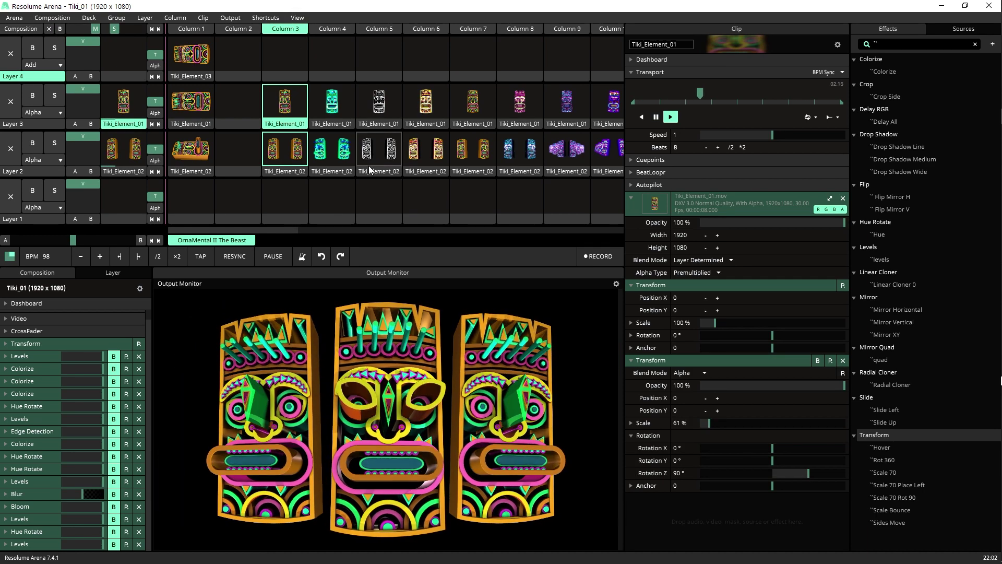
click(290, 104)
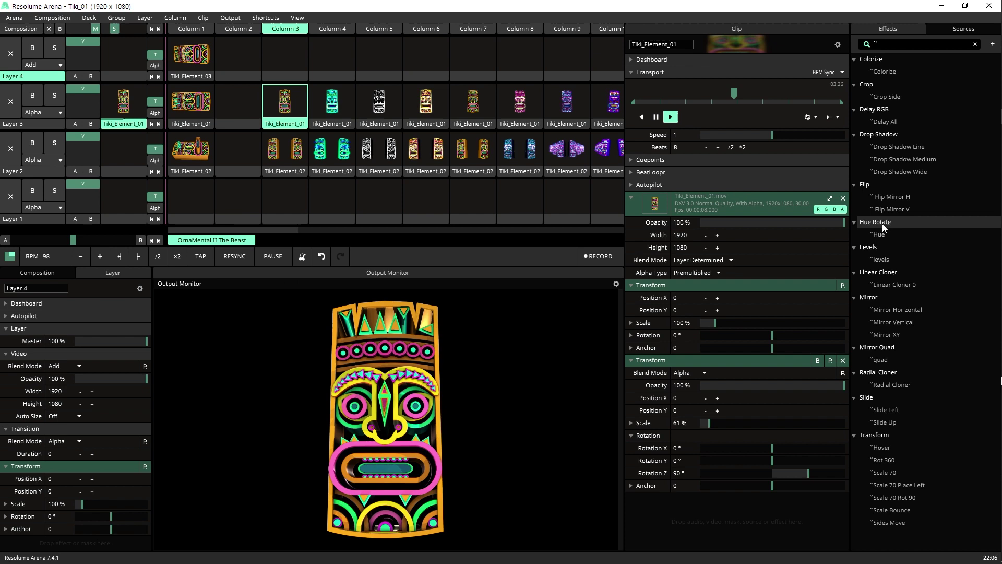
- Add Hue Rotate to the Column 3 clip and tune Hue Scale and Hue Rotate toward blue
drag(882, 223, 775, 504)
scroll(756, 500, down, 1)
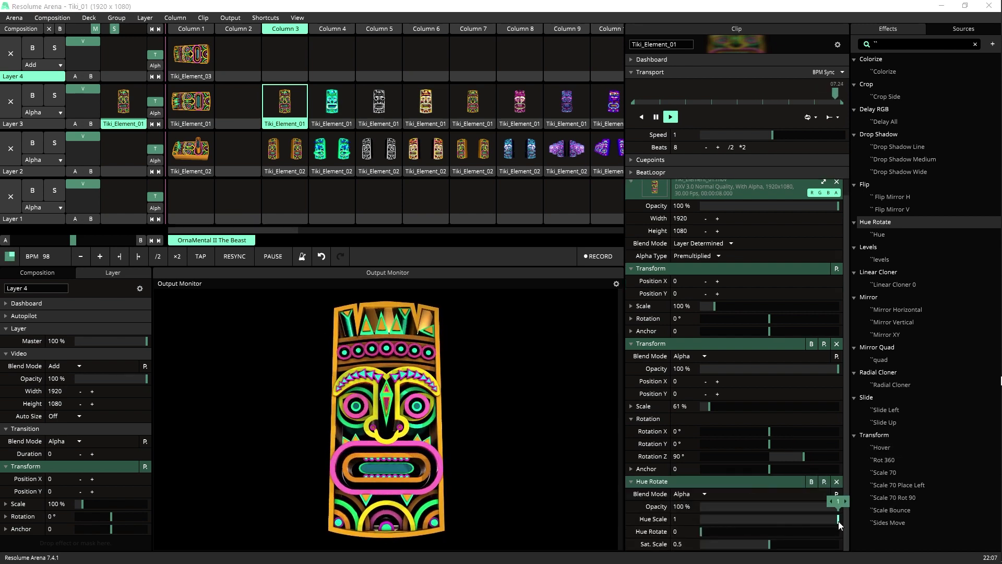
drag(839, 520, 748, 531)
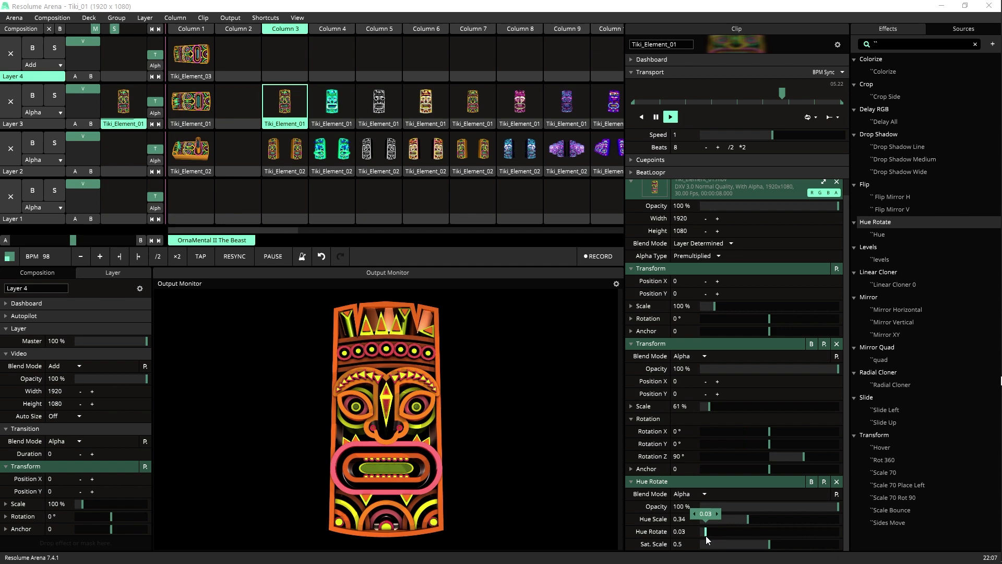
drag(762, 542, 776, 546)
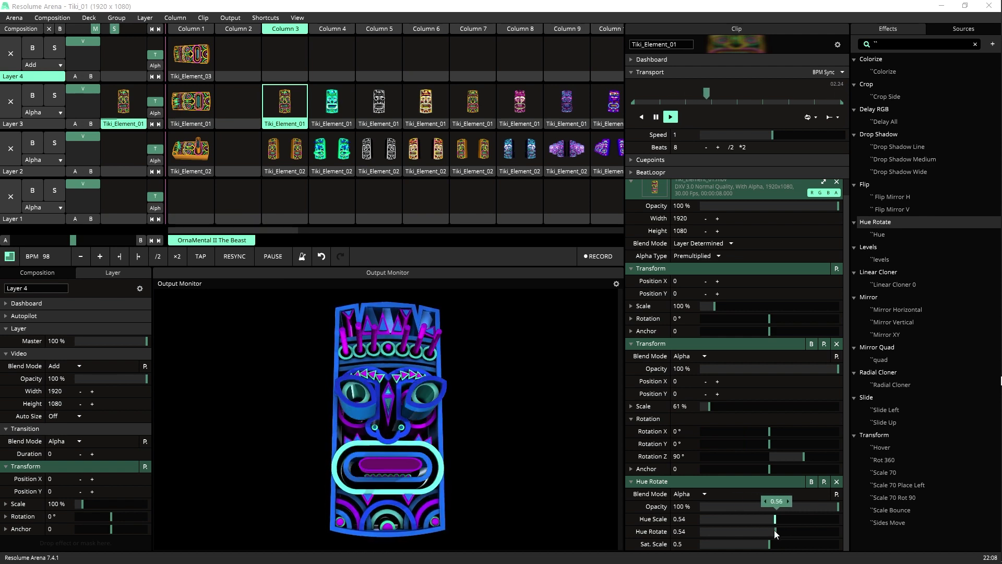
drag(775, 531, 790, 532)
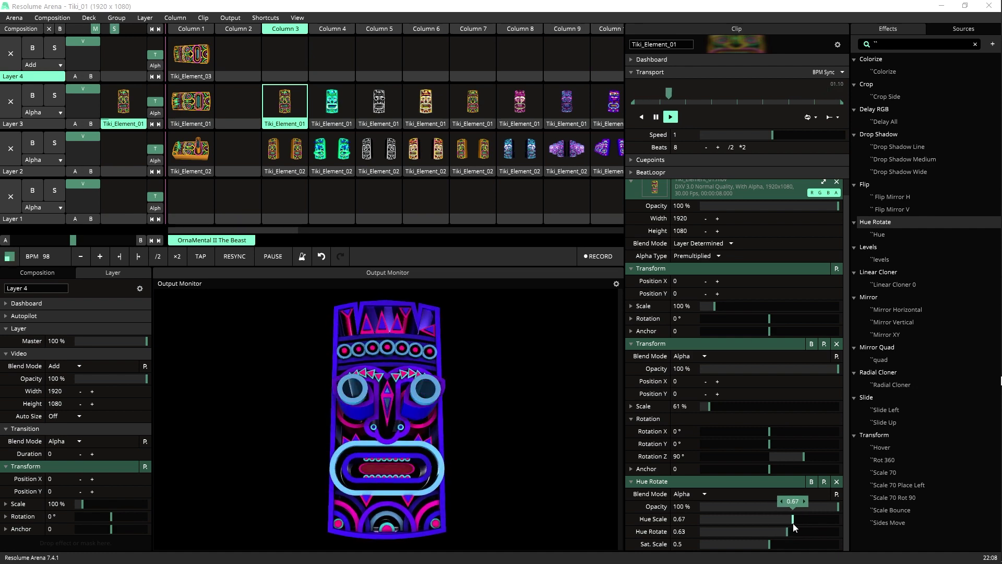
drag(774, 524, 826, 524)
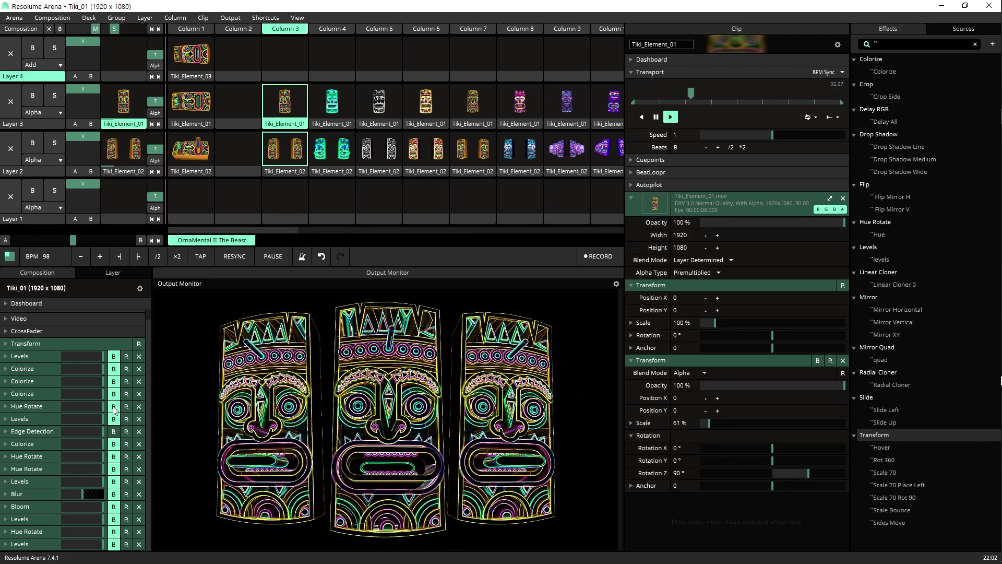
- Bypass the composition's Edge Detection effect and add another Colorize effect to the chain
click(113, 432)
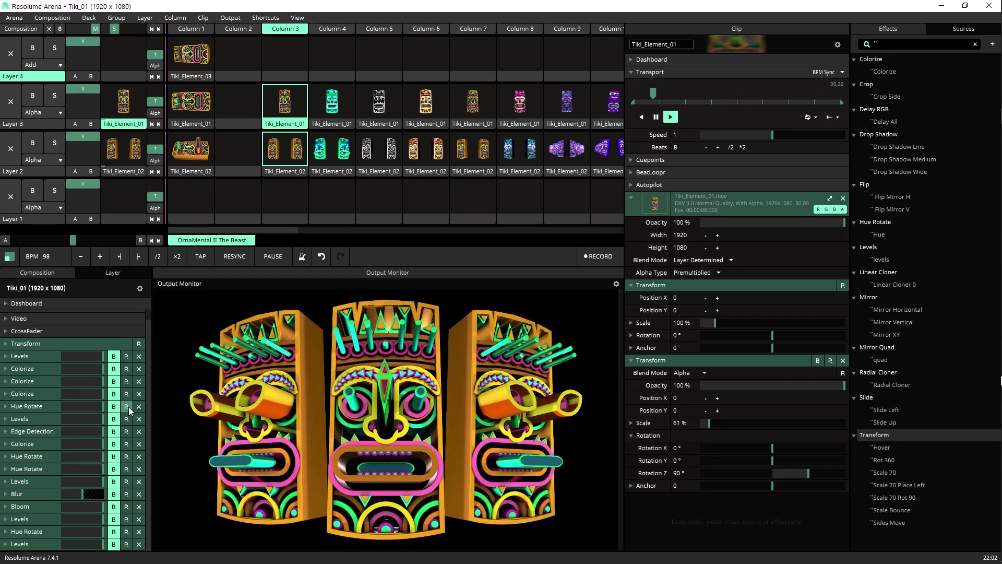
drag(33, 443, 51, 481)
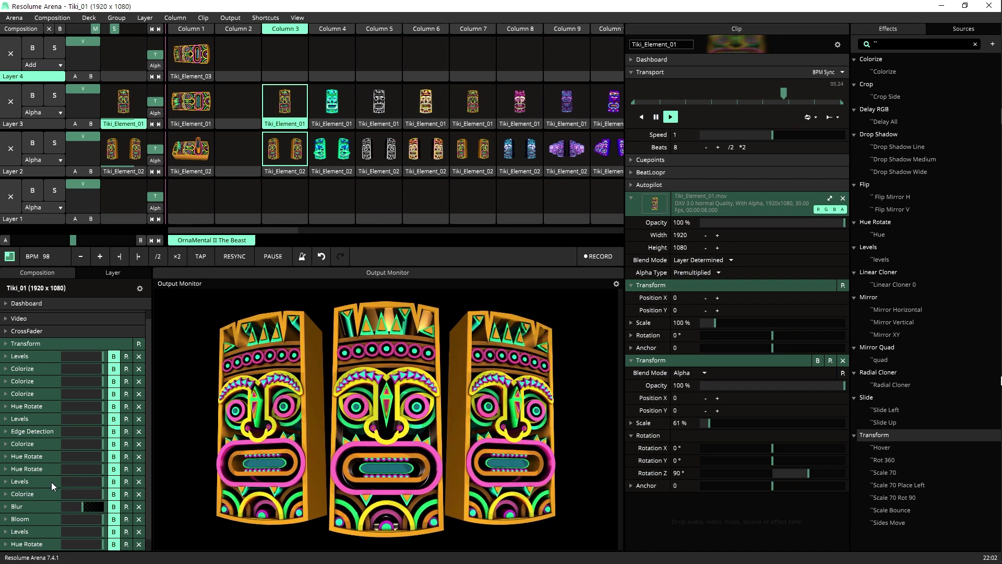
- Undo the last change and launch Column 5, opening and dismissing the Layer 4 options
key(ctrl+z)
click(374, 30)
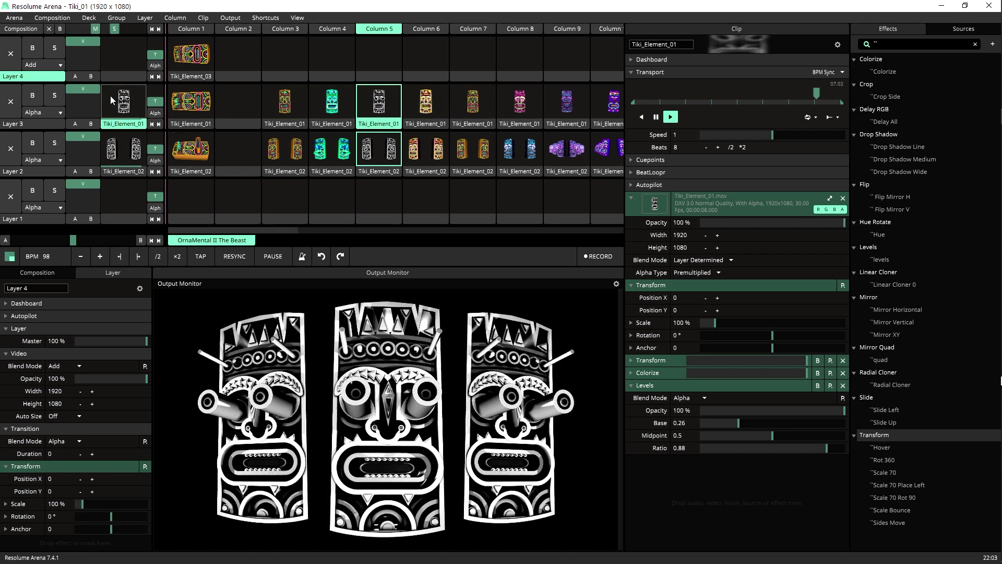
right_click(51, 78)
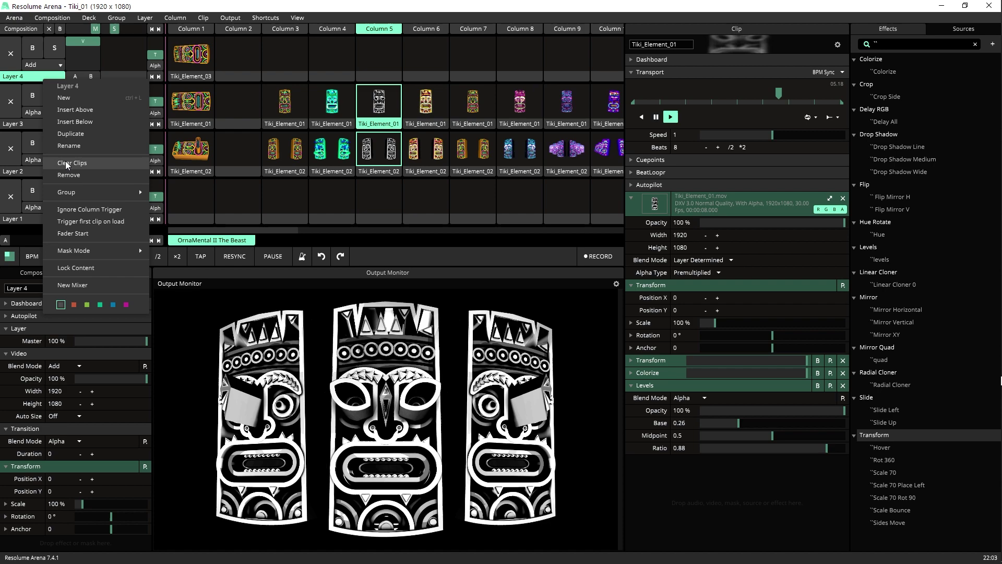
click(19, 84)
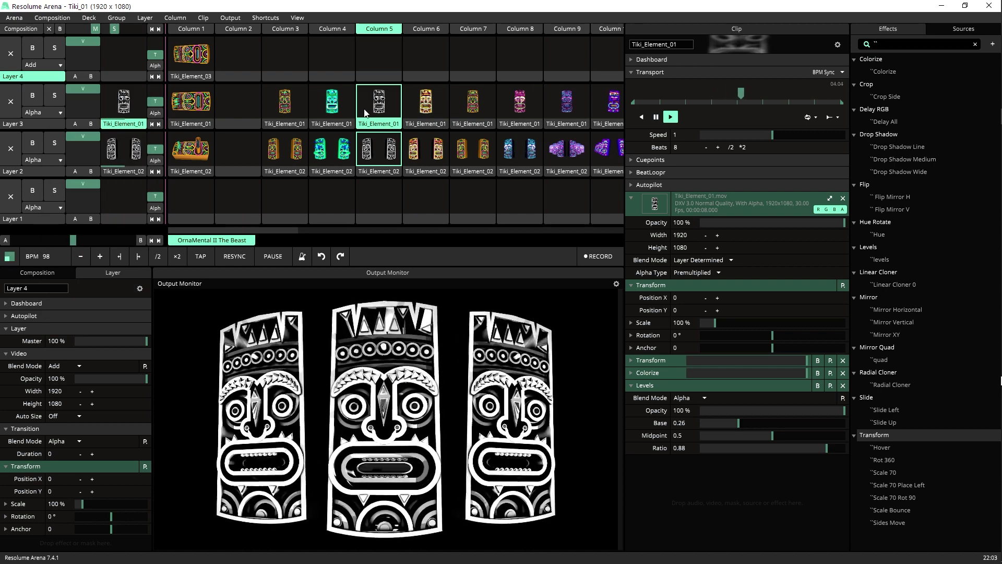
- Restart the greyscale Column 5 clip and browse its Colorize palette presets without choosing one
click(385, 125)
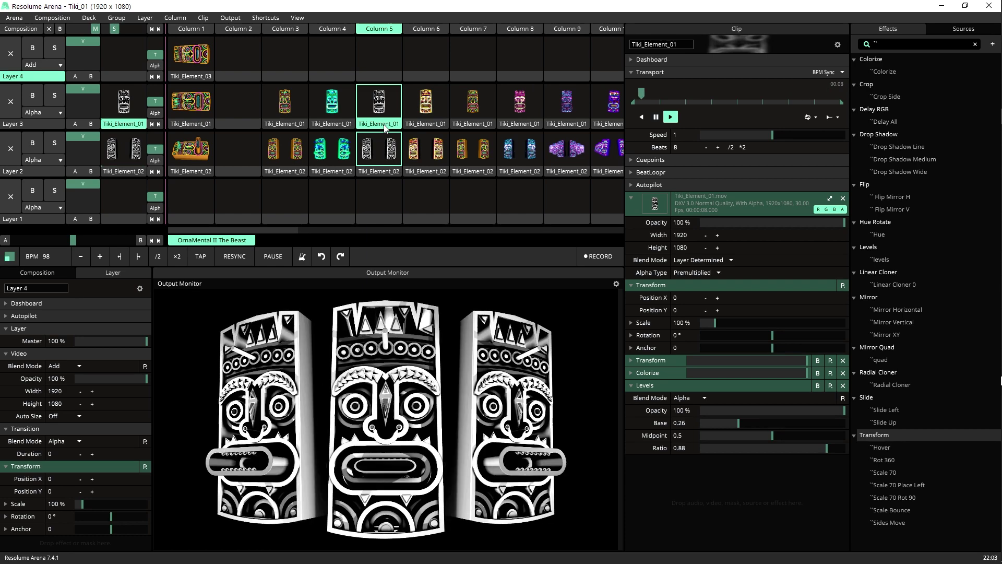
click(668, 374)
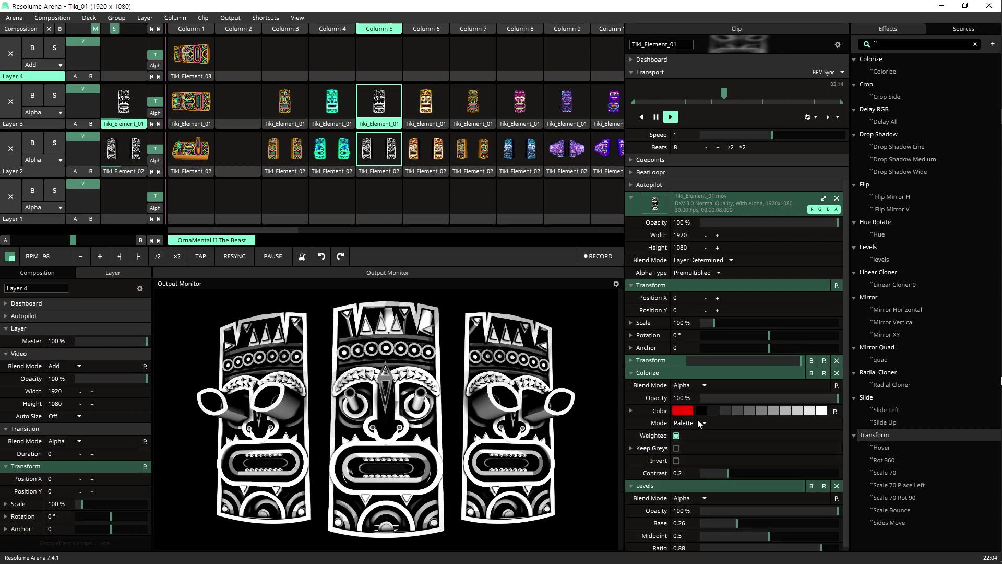
click(836, 411)
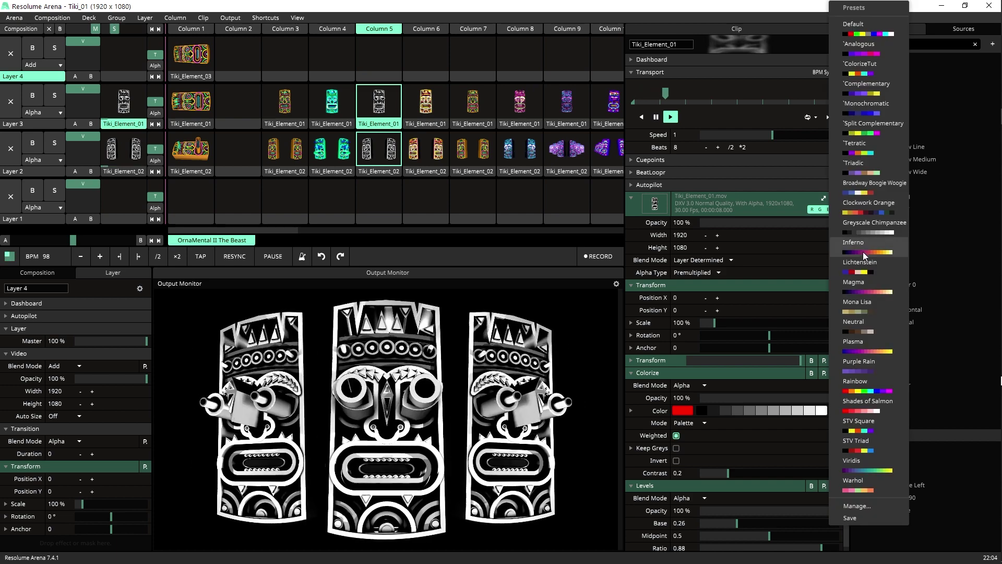
click(735, 372)
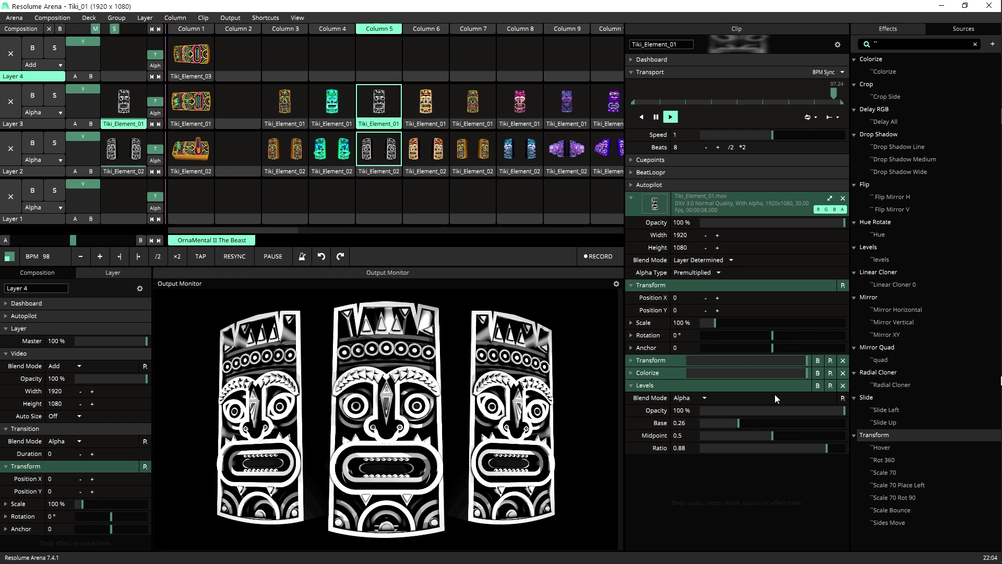
- Toggle Levels off and back on while soloing the Column 5 tiki, then play Column 6
click(817, 385)
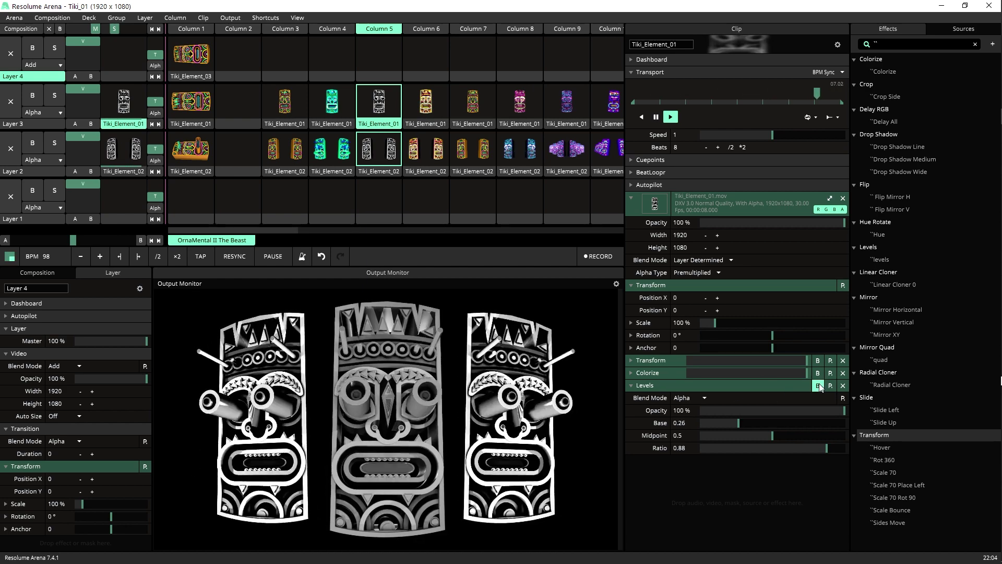
click(388, 196)
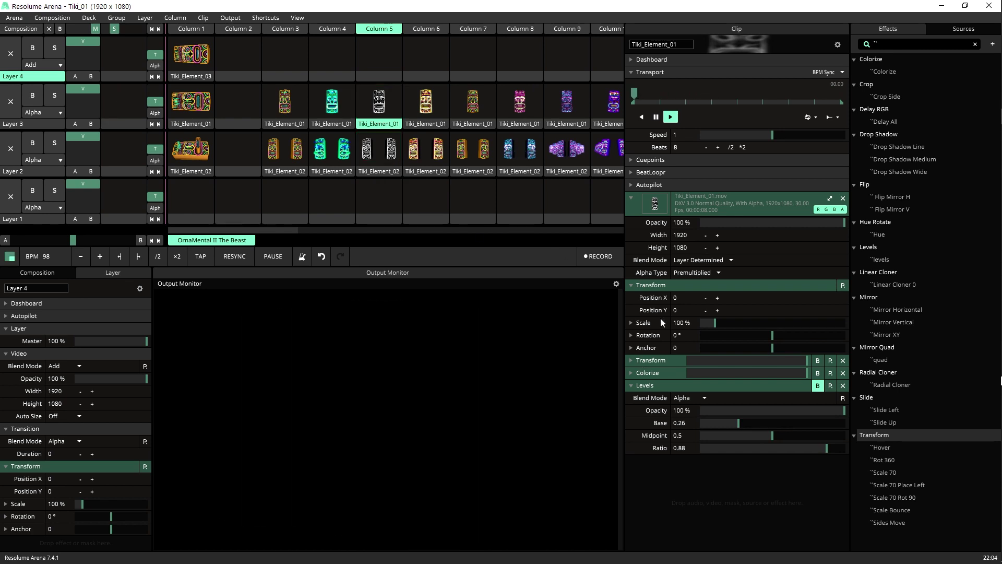
click(378, 104)
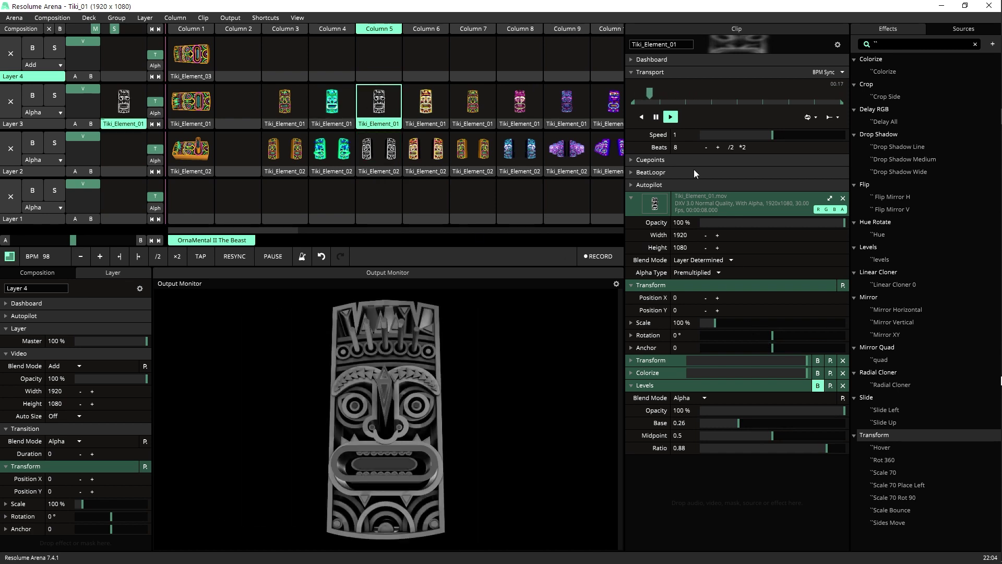
click(818, 386)
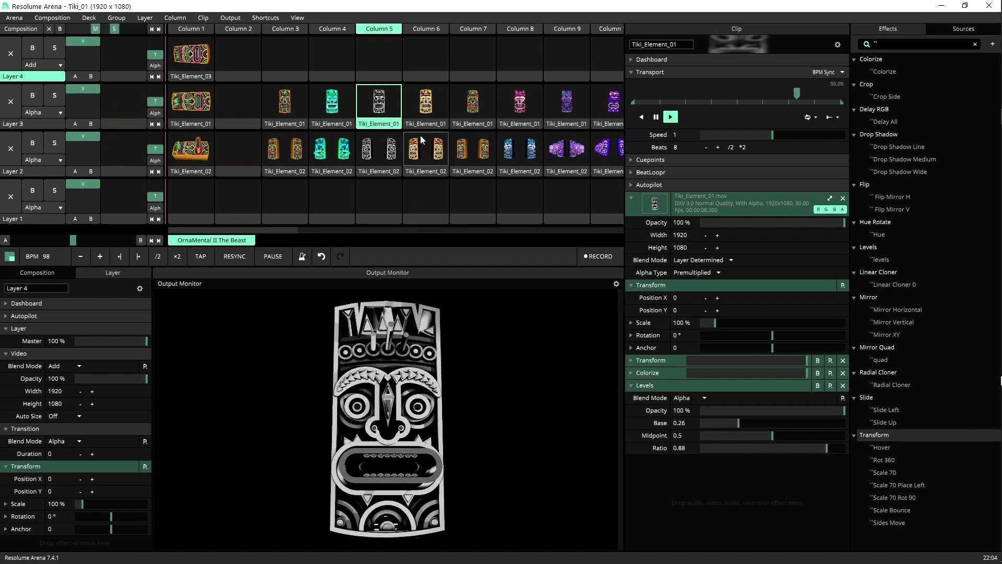
click(434, 27)
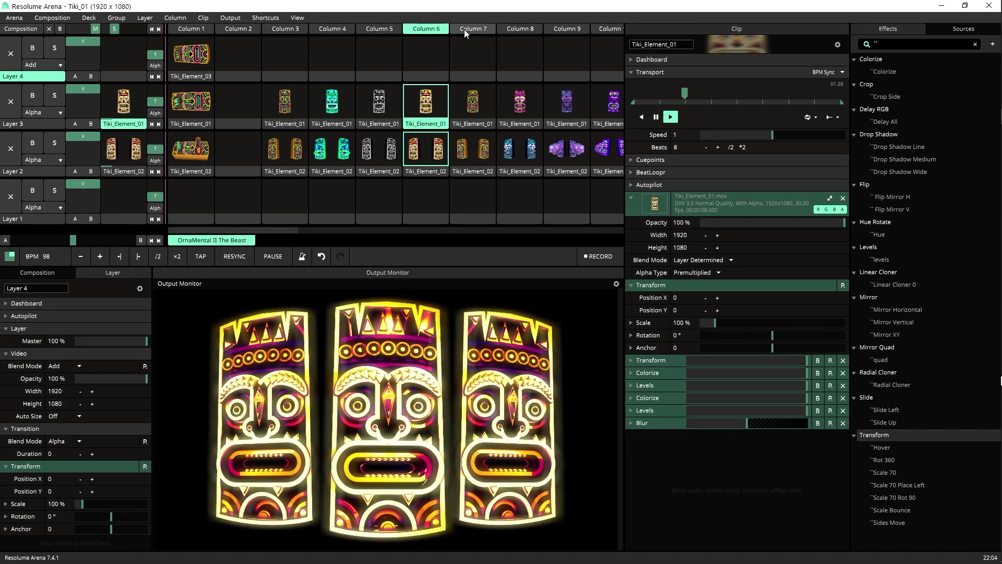
- Inspect Column 7's centre and side tiki clips, add a Scale envelope point, then play Column 8
click(464, 29)
scroll(761, 311, down, 3)
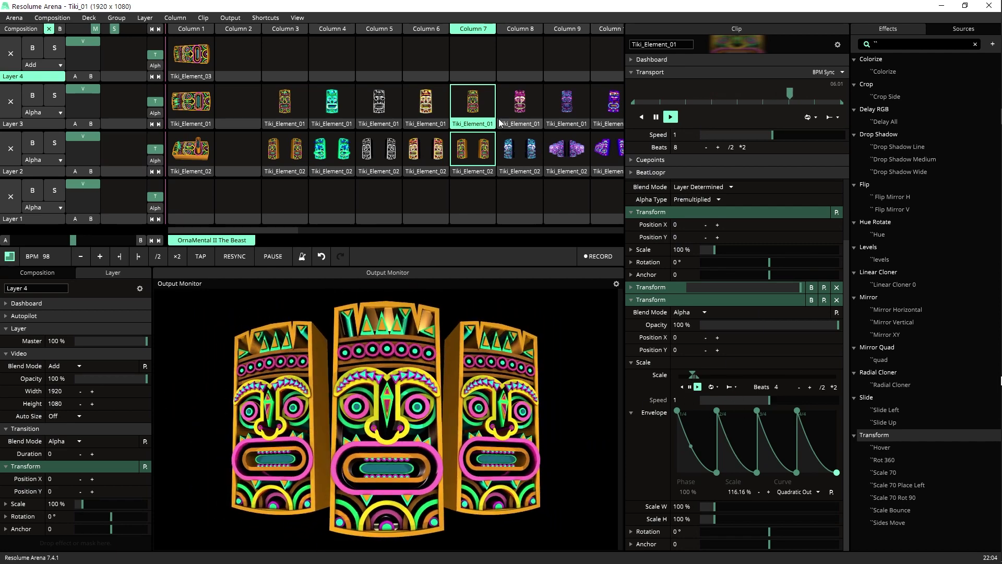
click(481, 108)
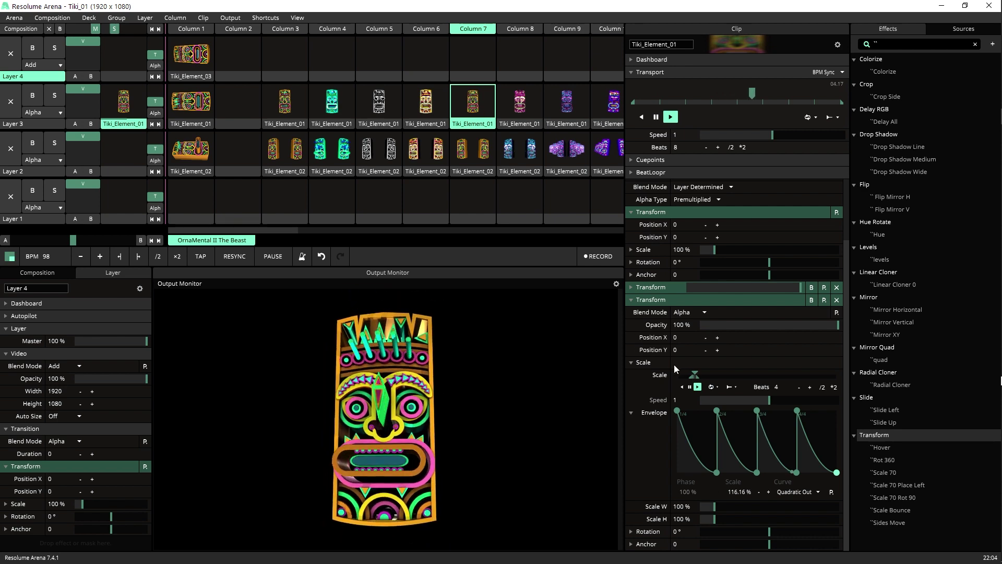
click(476, 155)
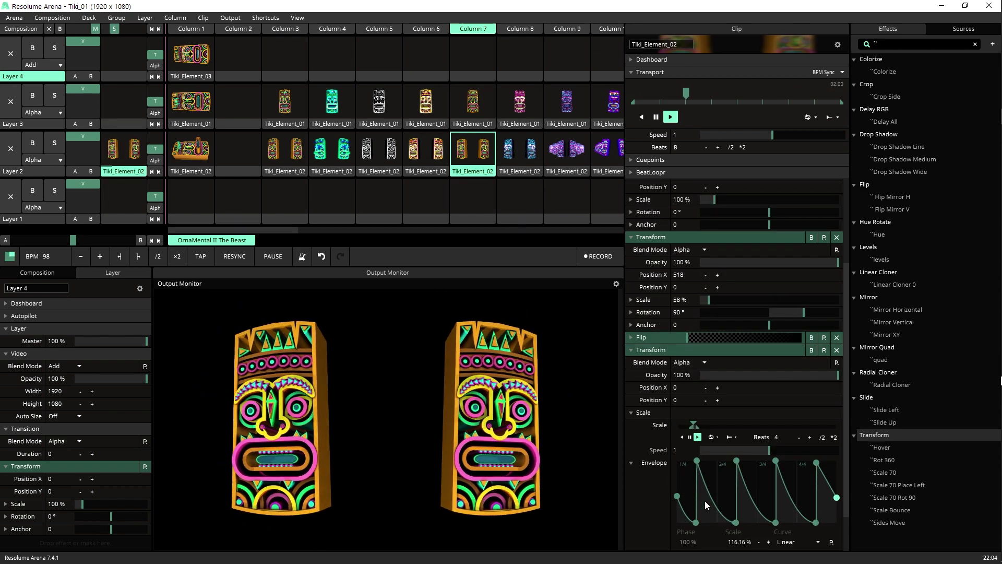
click(706, 487)
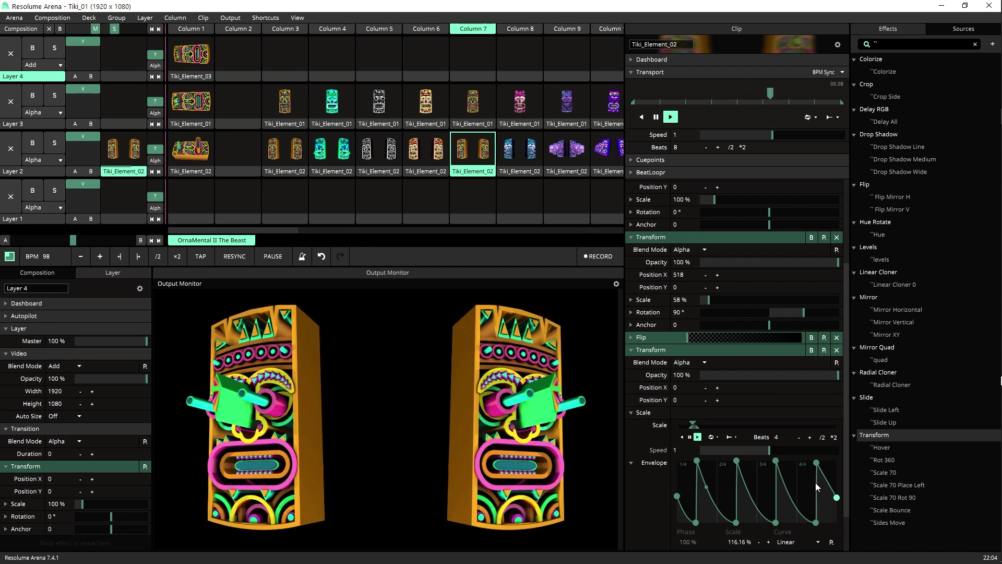
click(472, 102)
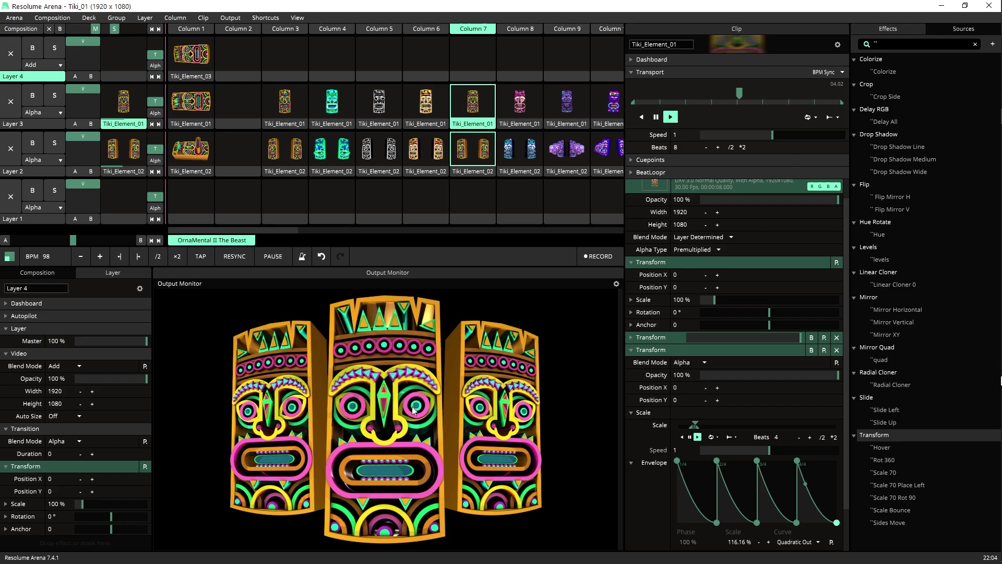
click(527, 29)
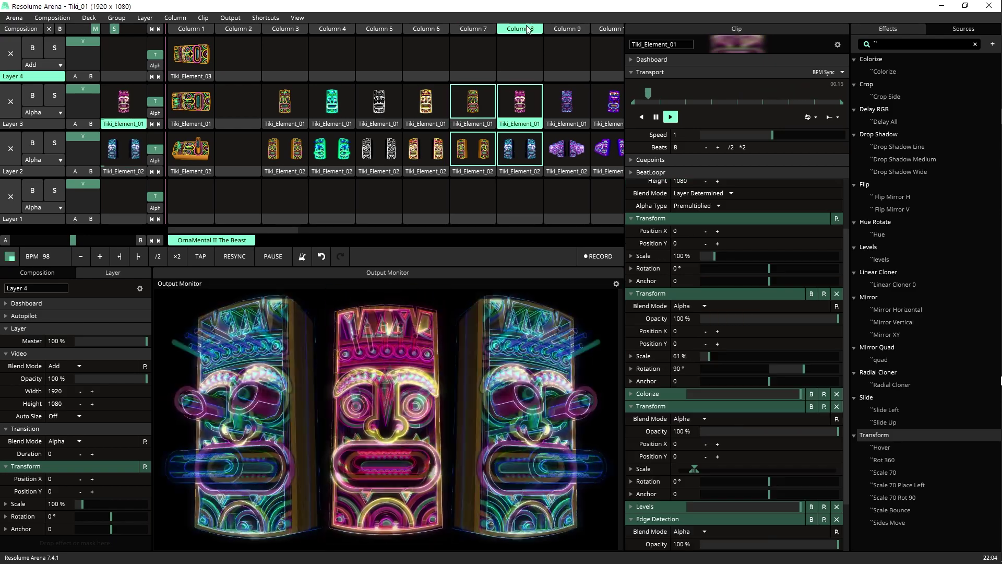
- Toggle the clip's Edge Detection effect off and back on
scroll(683, 451, down, 3)
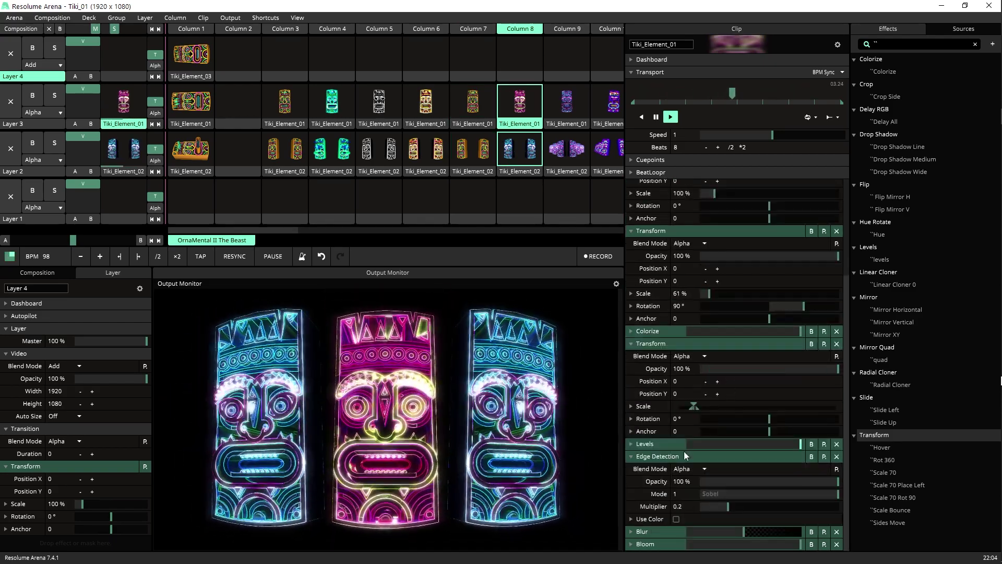
click(812, 457)
click(812, 457)
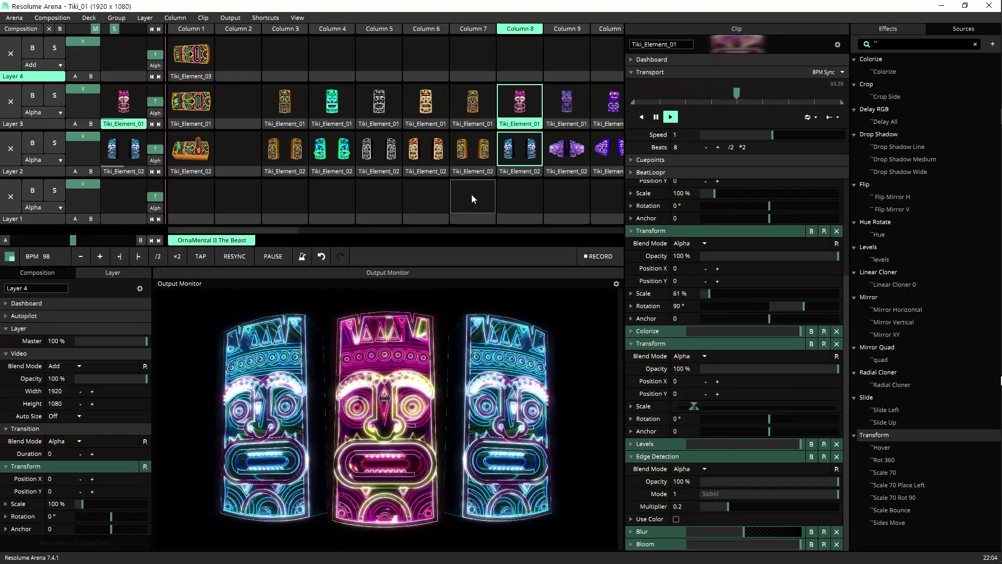
- Play Column 9, enable Delay on the side tikis' Linear Cloner, and relaunch the centre tiki
scroll(482, 177, right, 2)
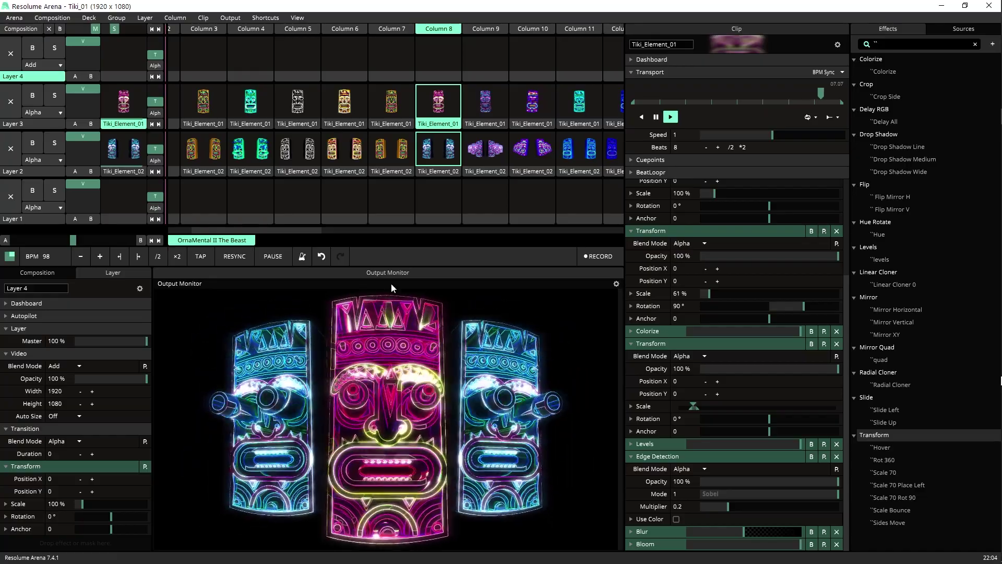
click(480, 29)
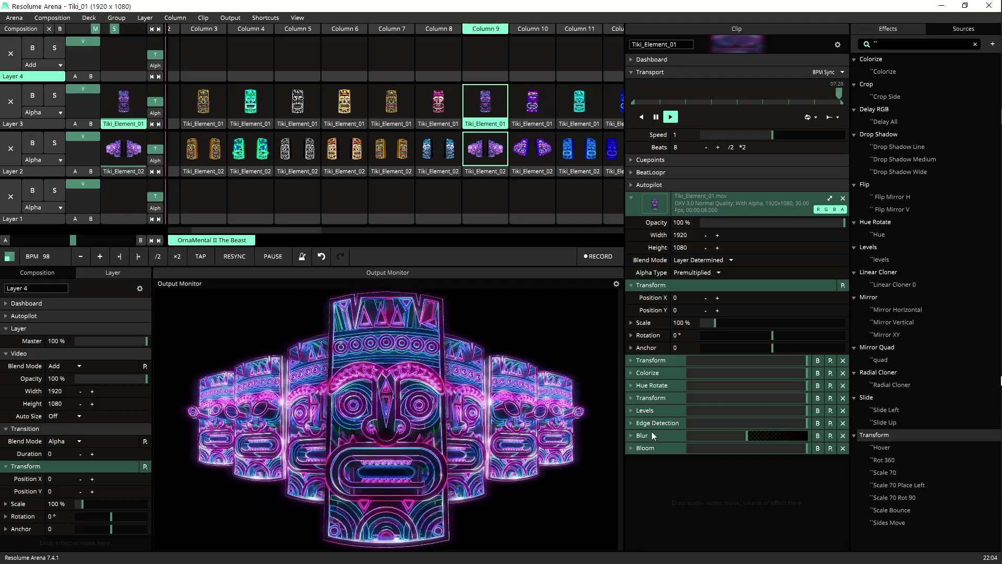
click(486, 151)
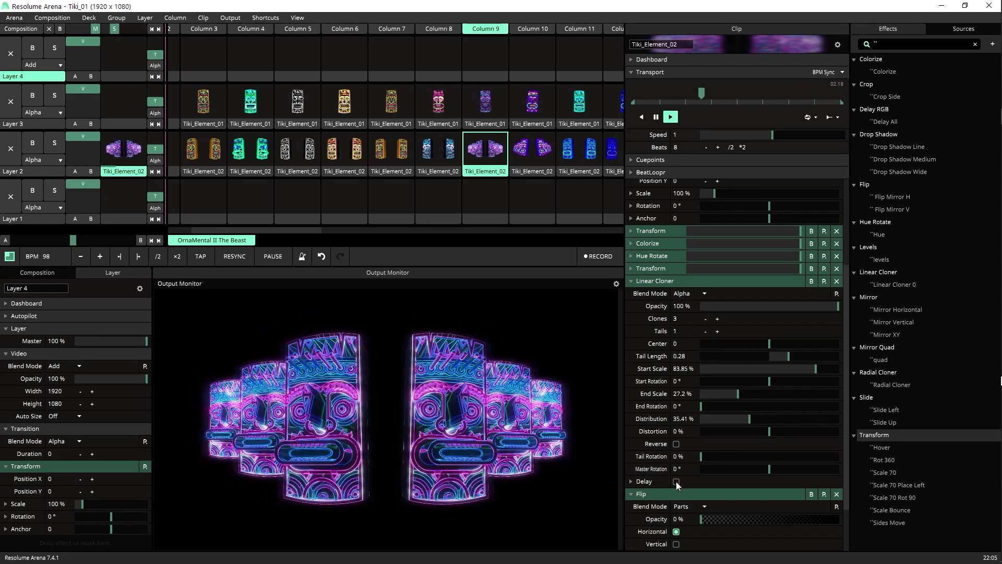
click(676, 481)
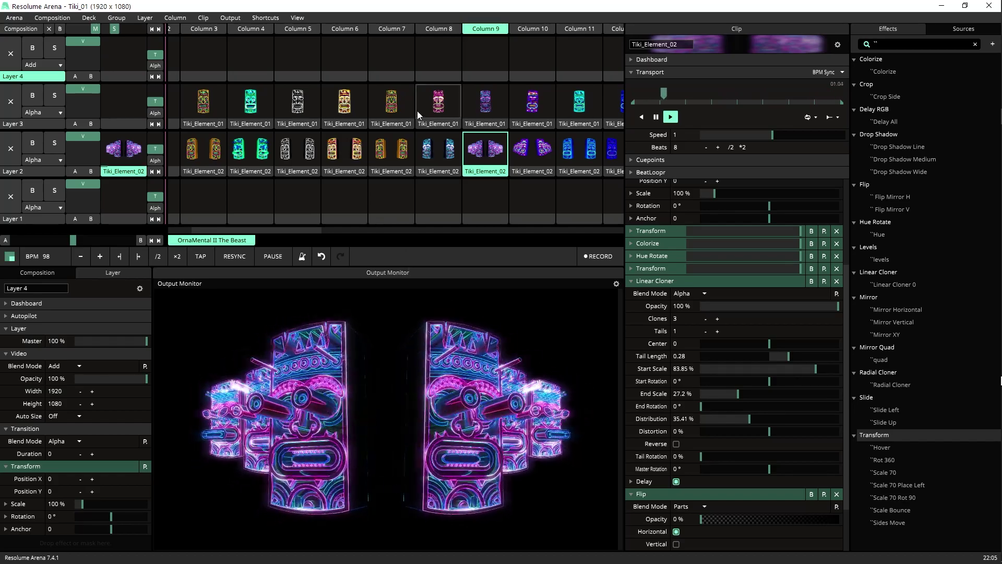
click(485, 103)
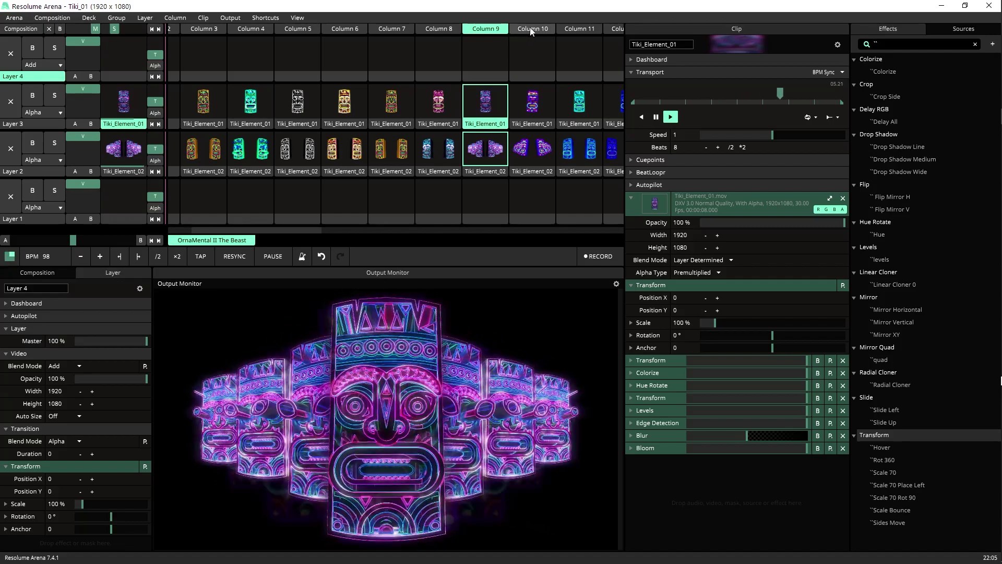
- Play Column 10, then collapse Linear Cloner and reveal the second Transform's Rotation envelope
click(530, 27)
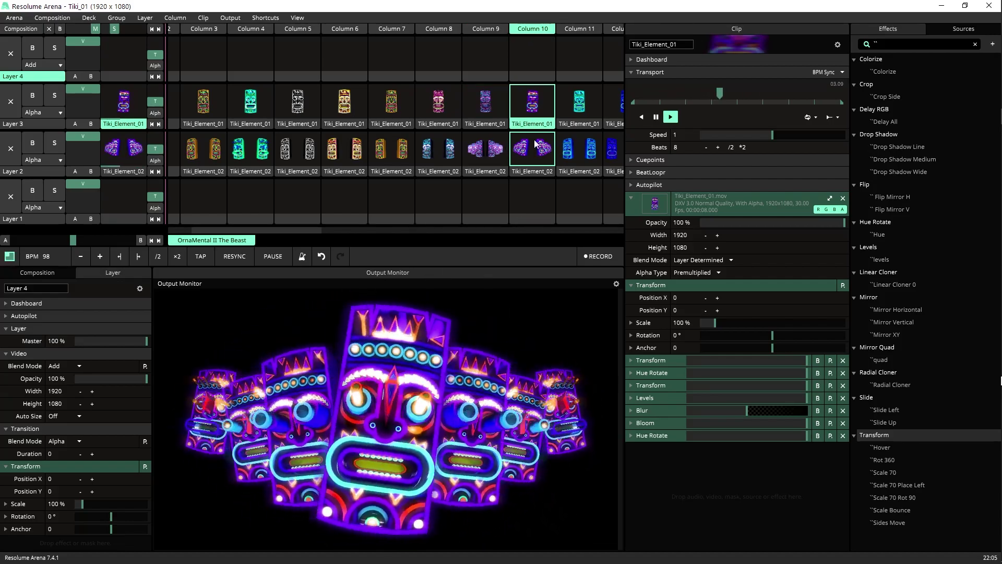
click(536, 154)
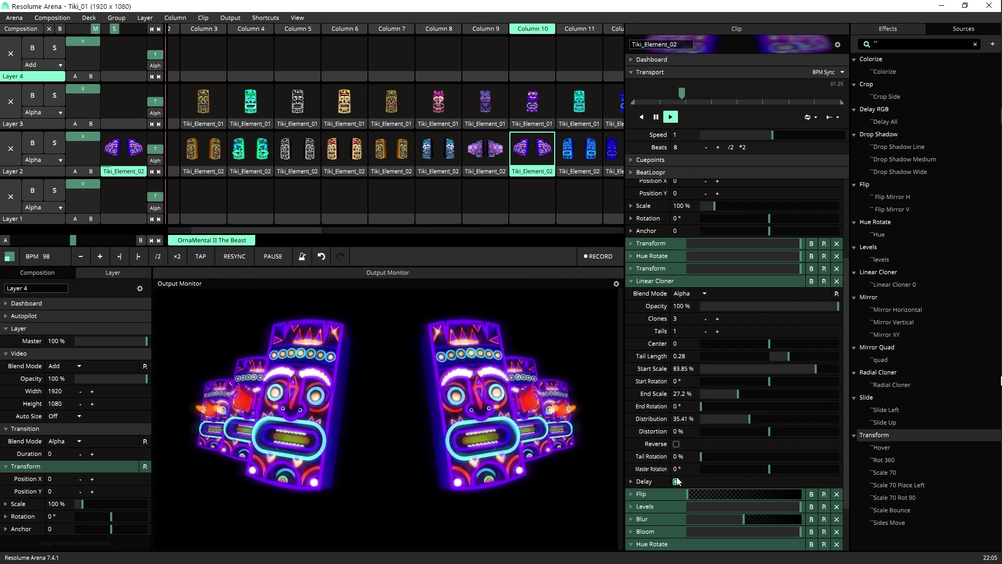
click(669, 282)
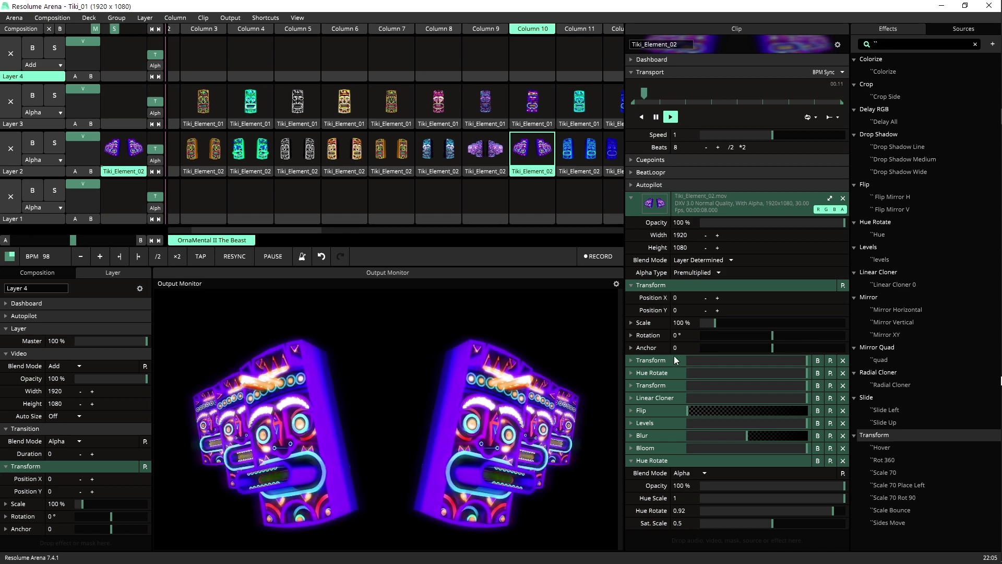
click(665, 386)
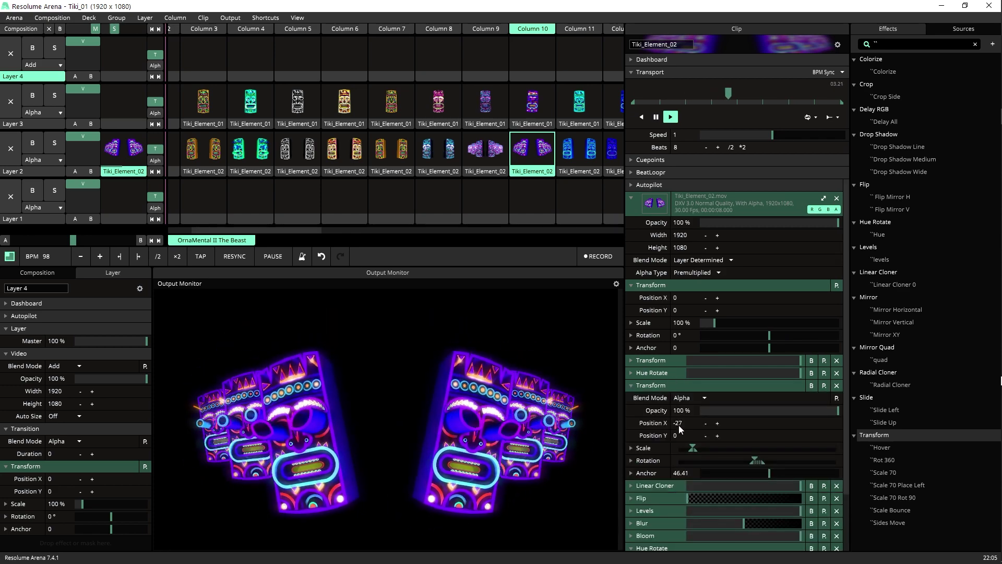
click(631, 460)
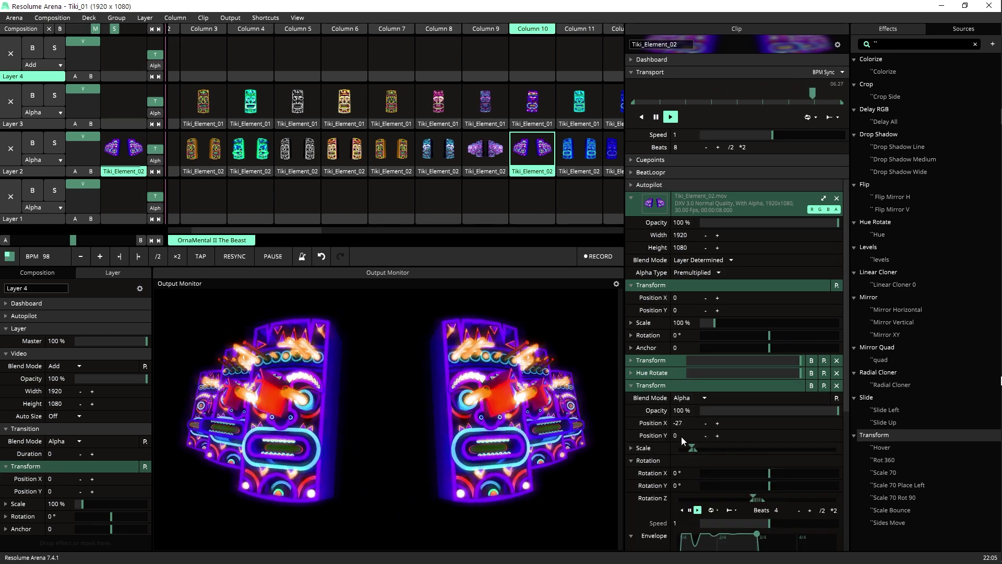
- Relaunch Column 10 for the centre tiki, then play Column 11's blue and teal tikis
scroll(681, 437, down, 3)
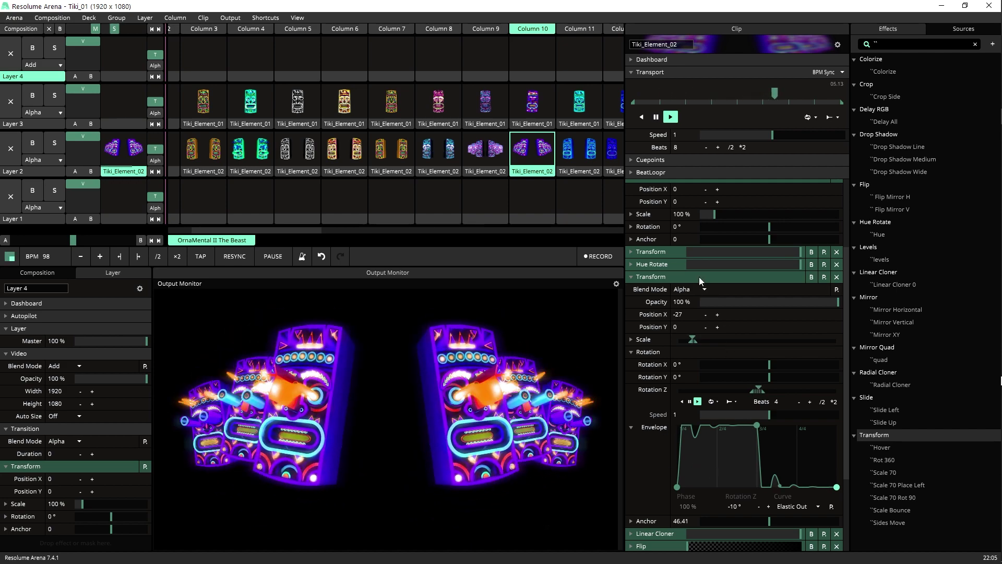
click(546, 28)
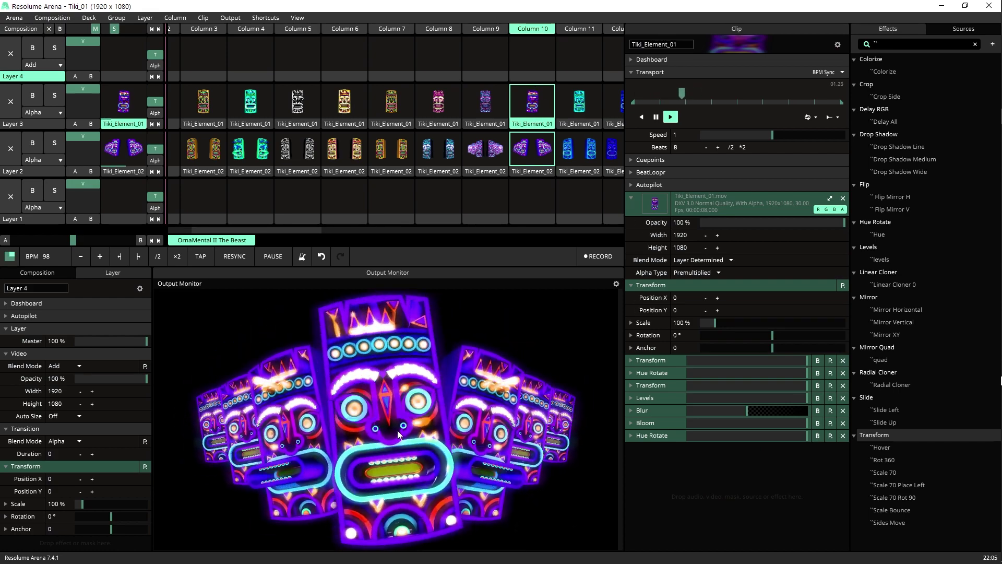
scroll(517, 104, right, 2)
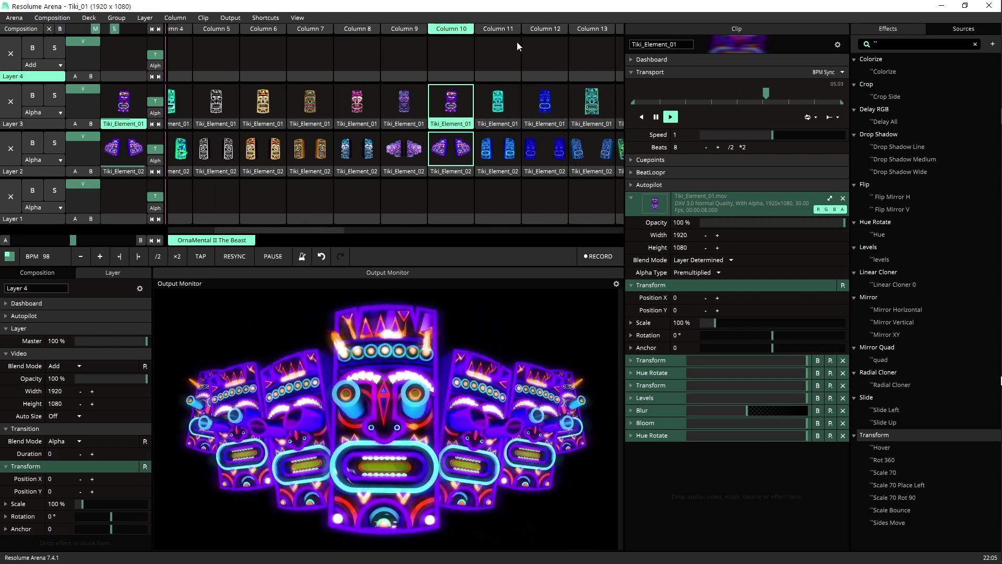
click(498, 28)
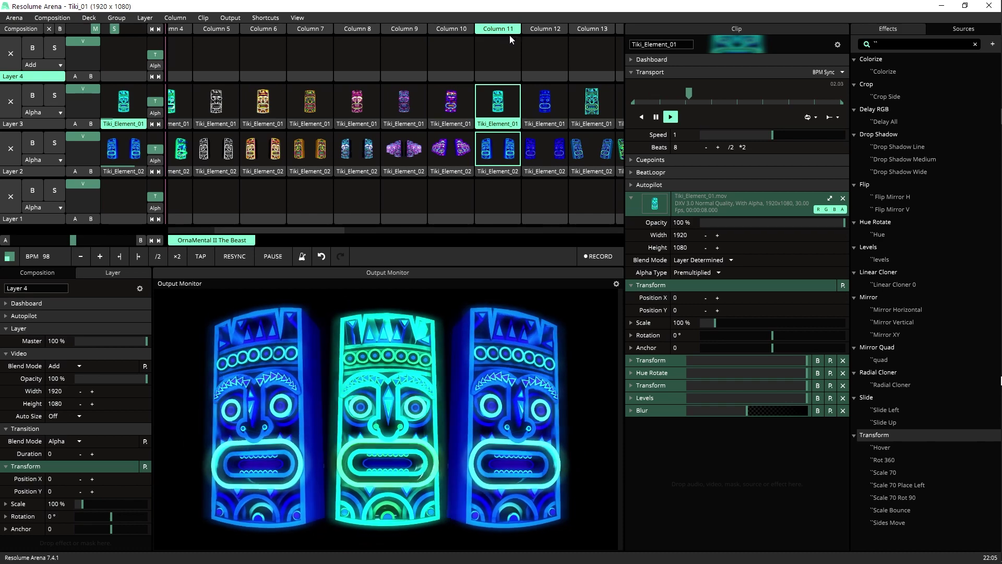
- Launch Columns 12, 13 and 14 in turn, ending on the purple and green tikis
scroll(462, 118, right, 2)
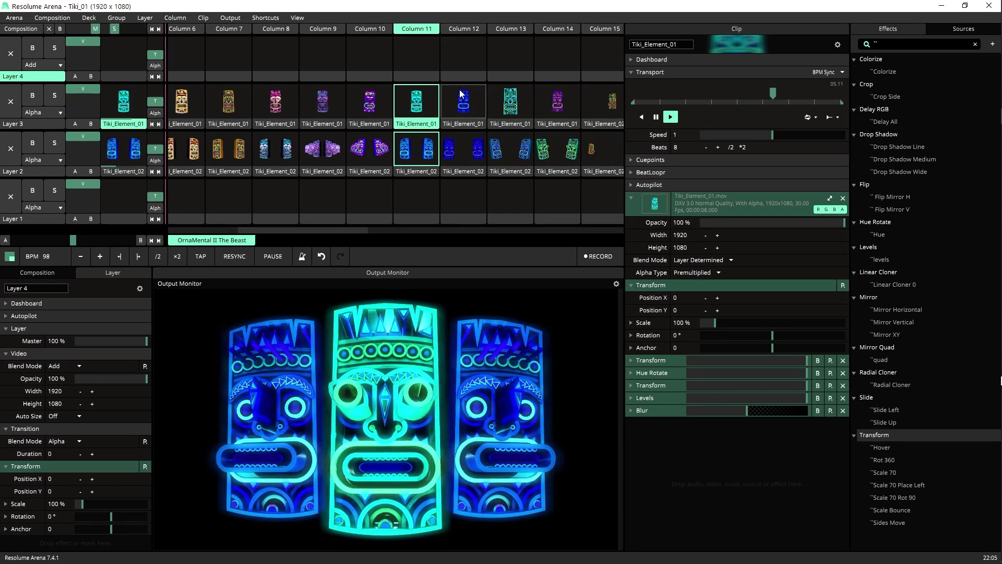
click(467, 30)
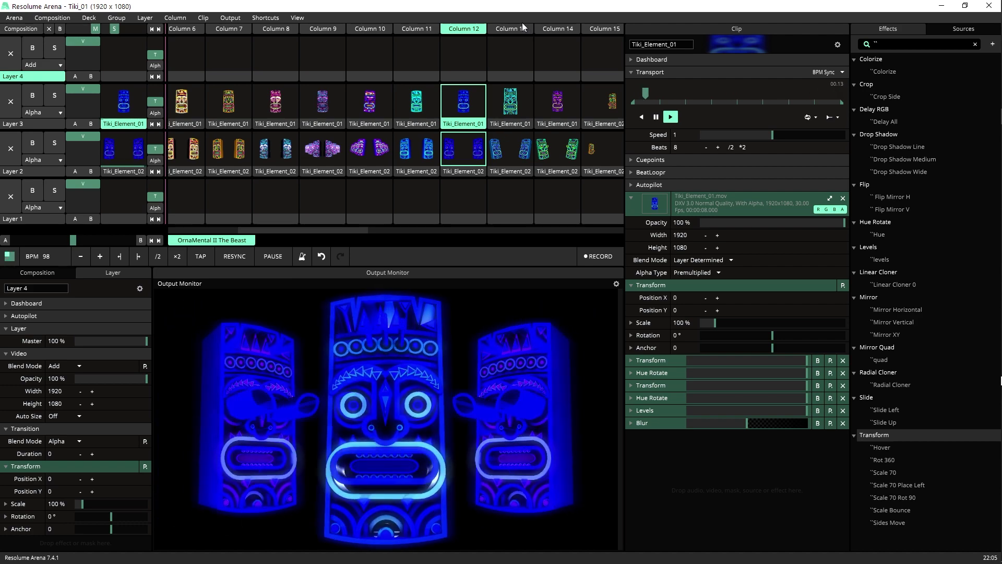
click(514, 29)
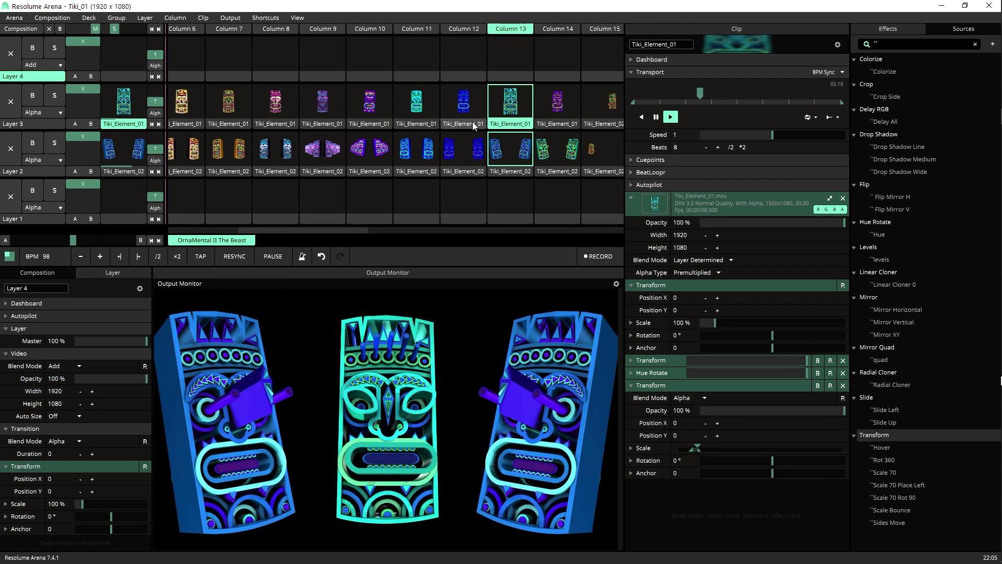
click(556, 29)
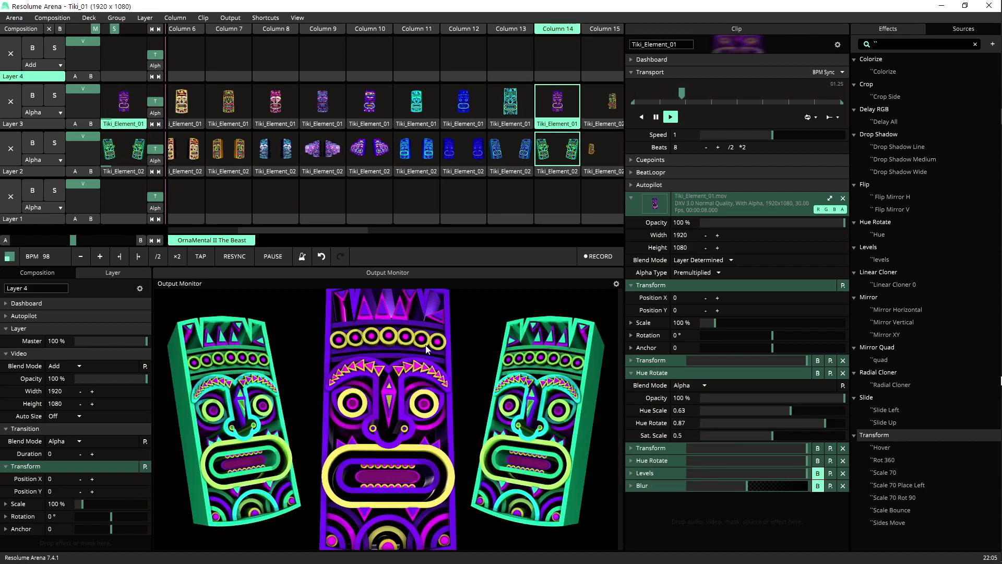
scroll(471, 31, down, 3)
- Launch Column 15 and inspect its Transform Position X and Scale envelopes
click(471, 30)
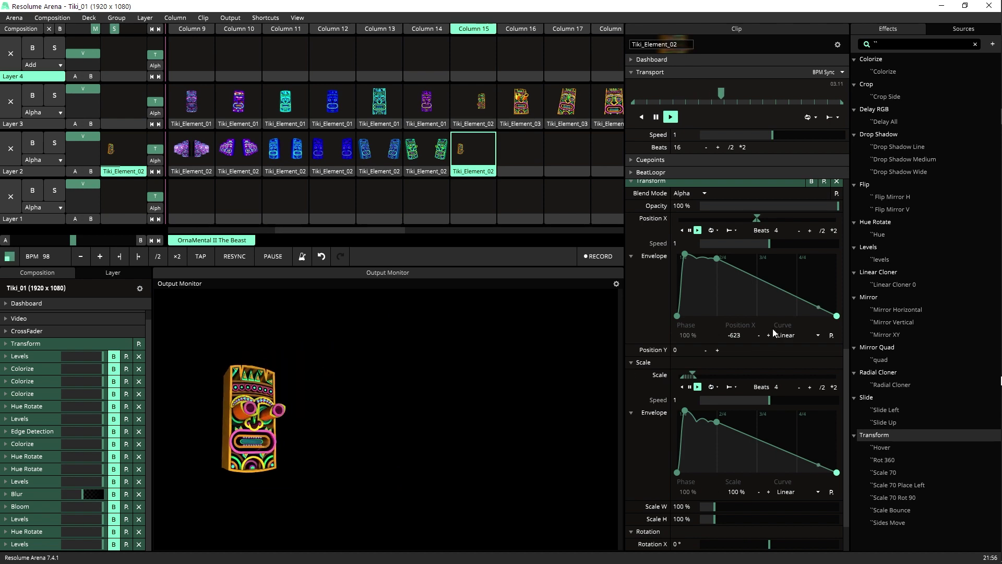
scroll(713, 289, up, 2)
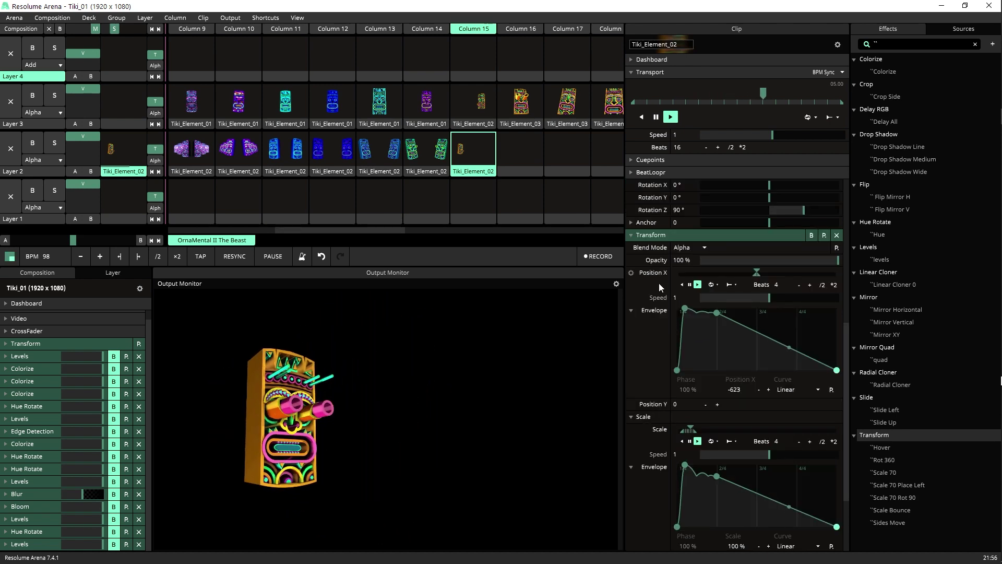
scroll(703, 446, down, 2)
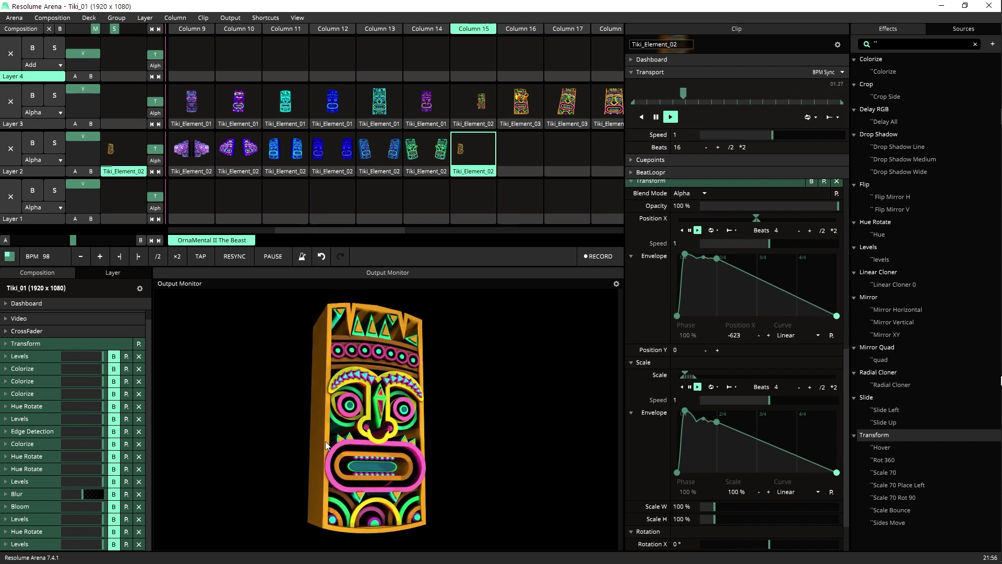
- Play and restart Column 15's Layer 3 clip, then switch to Column 16's Tiki_Element_03
click(457, 95)
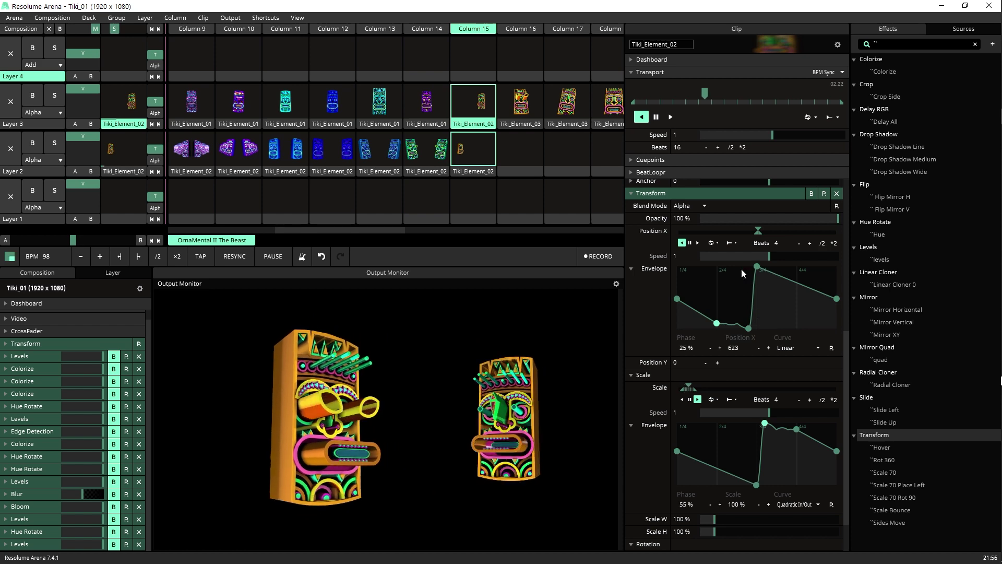
click(473, 106)
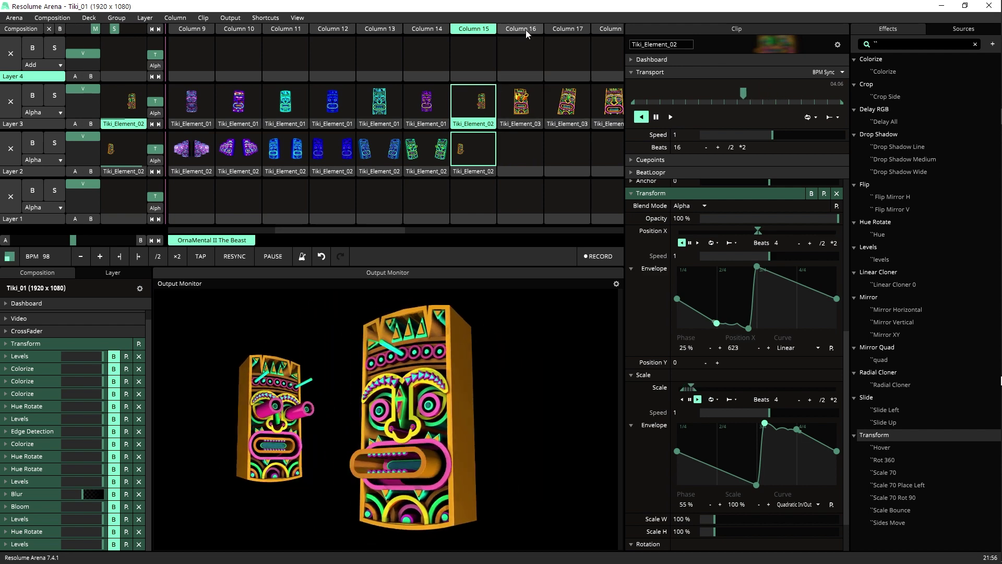
click(521, 102)
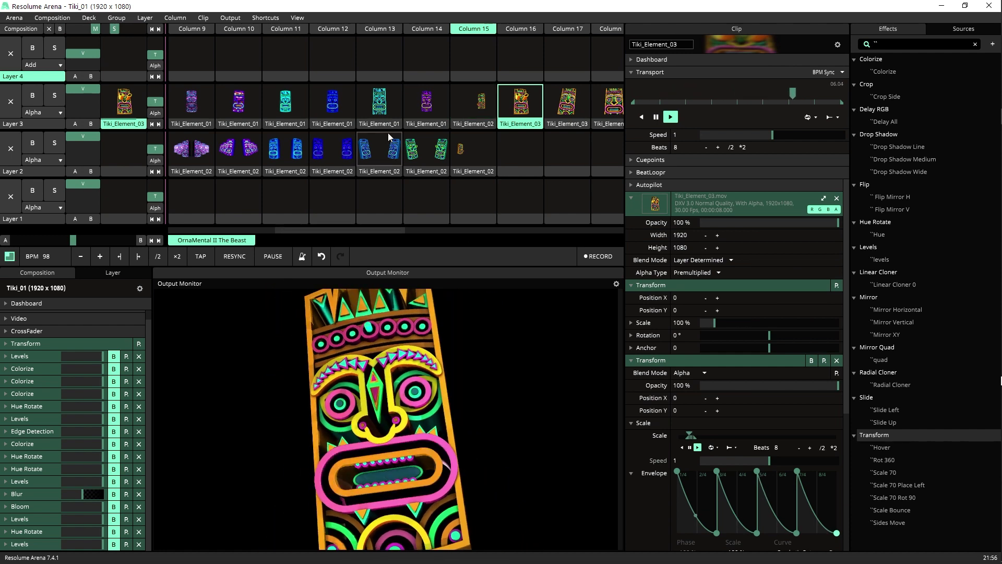
- Play Column 1's Layer 3 clip twice, then its Layer 4 Tiki_Element_03 clip
scroll(387, 133, left, 8)
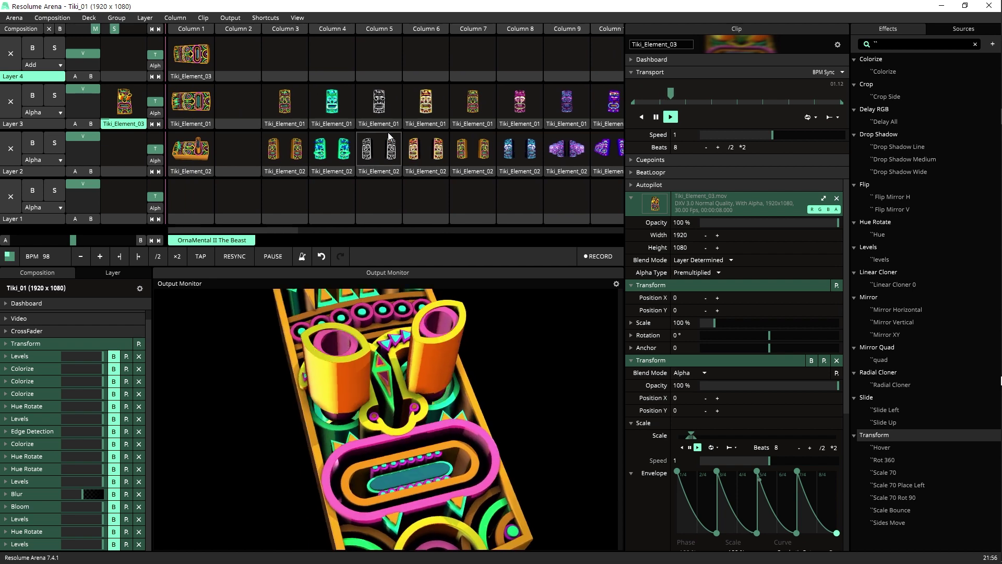
click(191, 101)
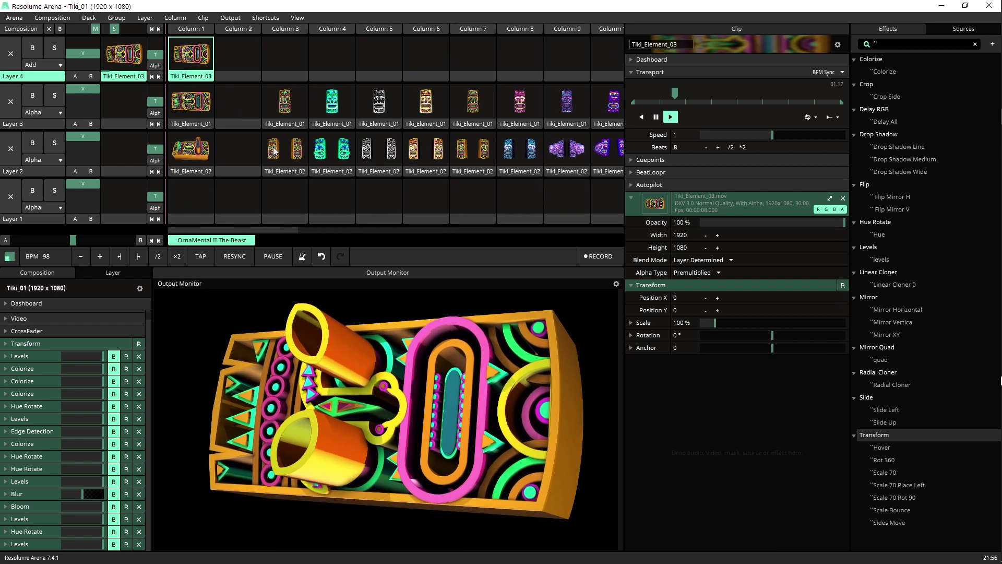
click(193, 102)
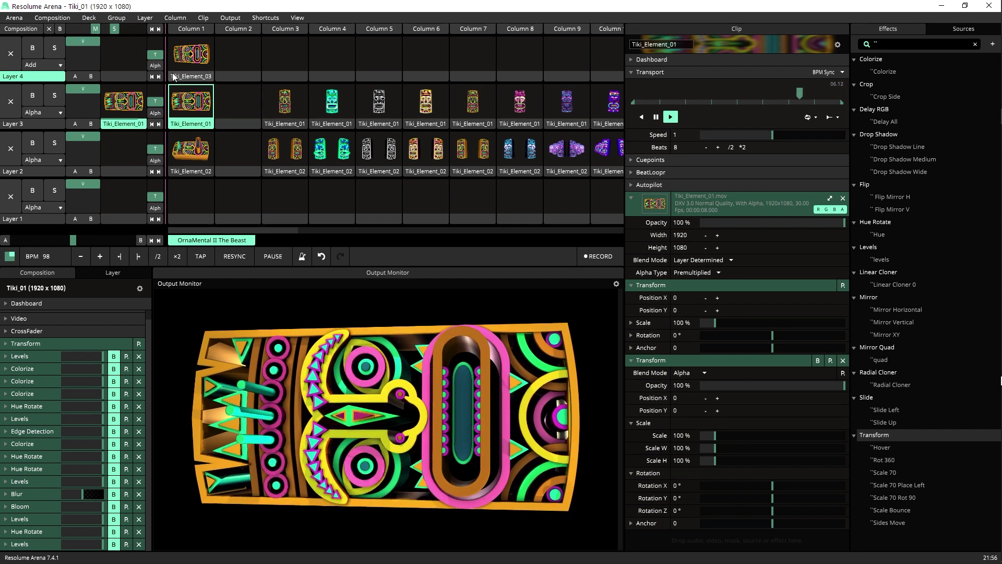
click(198, 53)
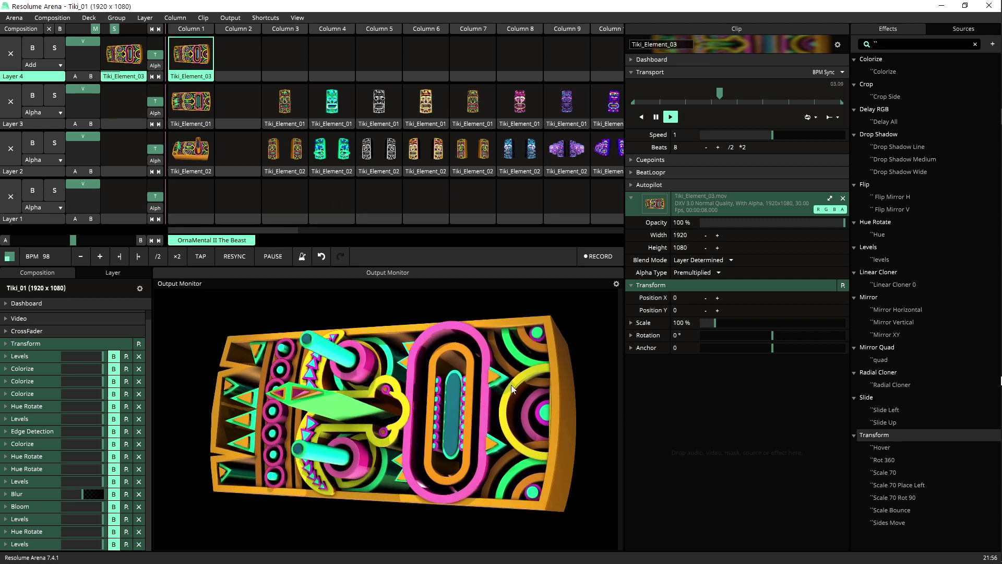
scroll(531, 157, right, 3)
- Play the Layer 3 clips in Columns 16, 17, 18 and 19 in order
scroll(530, 156, right, 7)
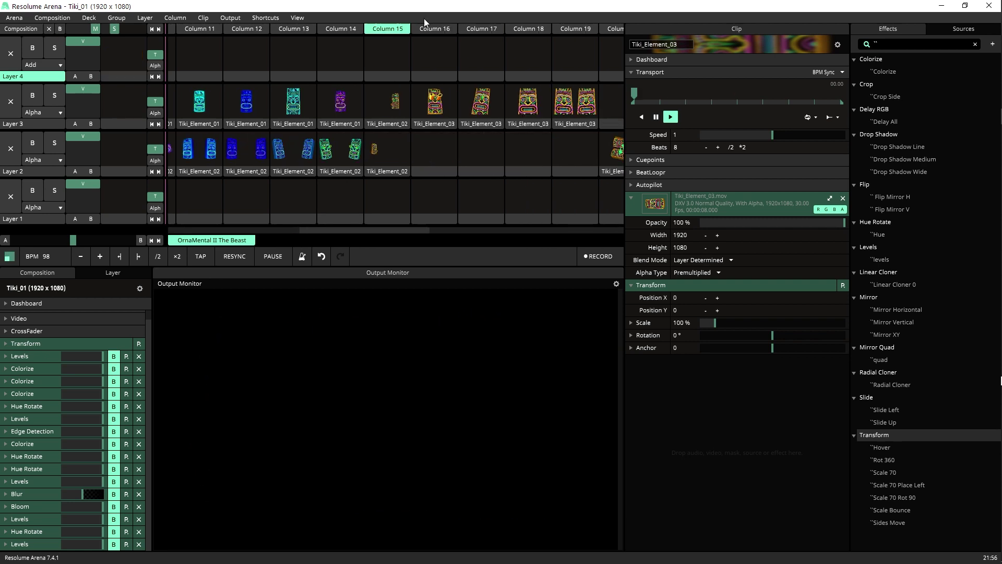
click(422, 94)
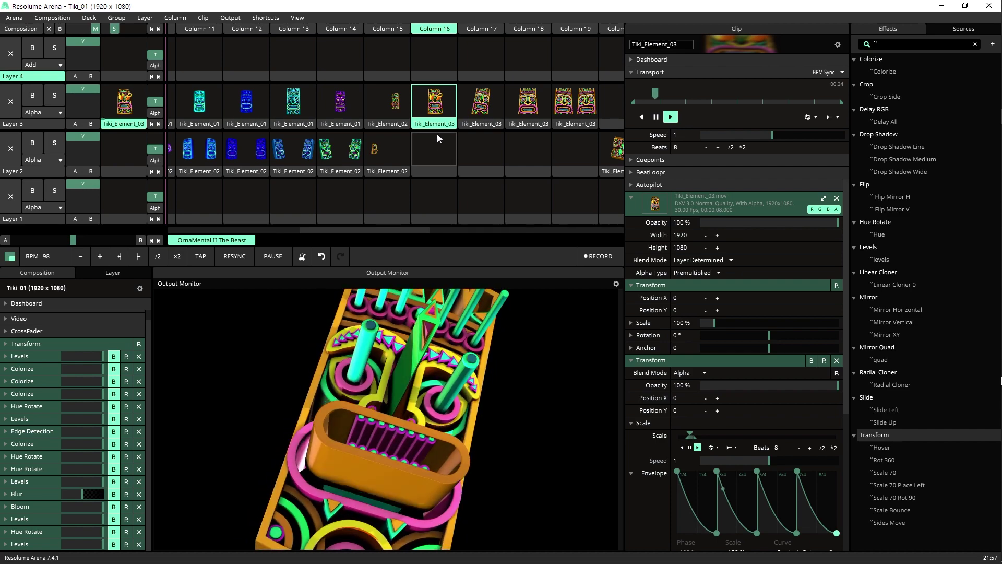
click(485, 27)
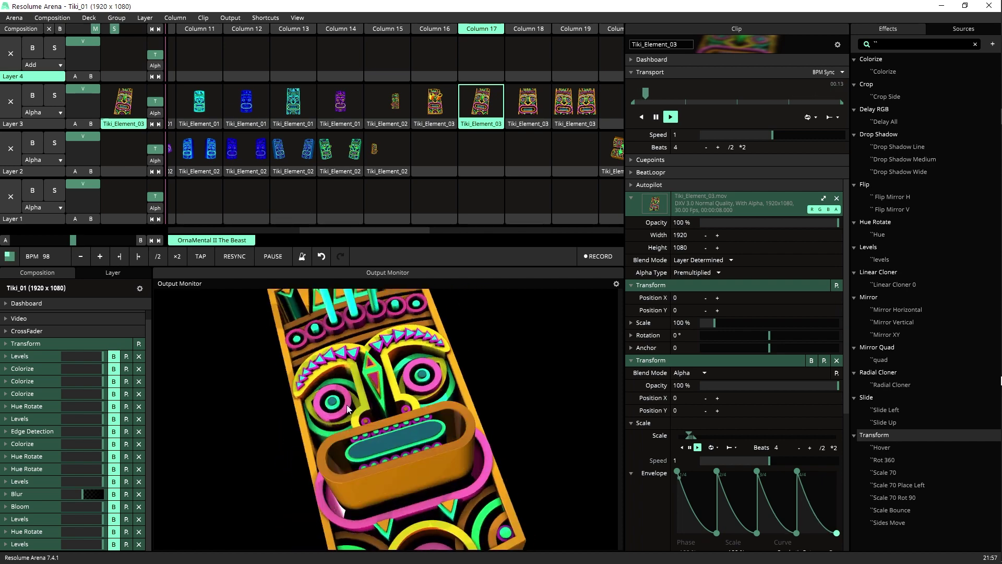
click(528, 101)
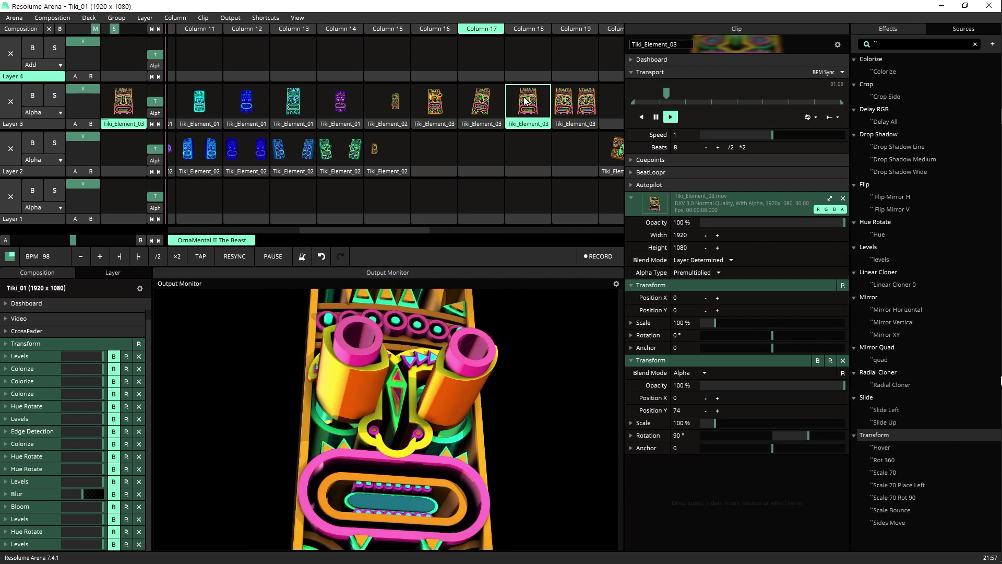
click(562, 106)
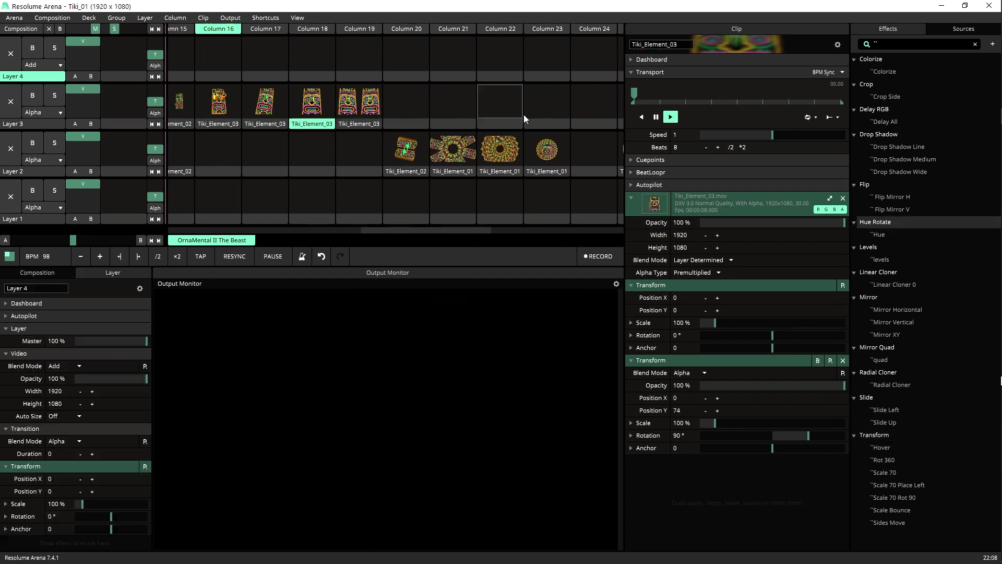
- Play the Layer 2 tiki variations in Columns 20, 21, 22, 25 and 26
scroll(469, 132, down, 4)
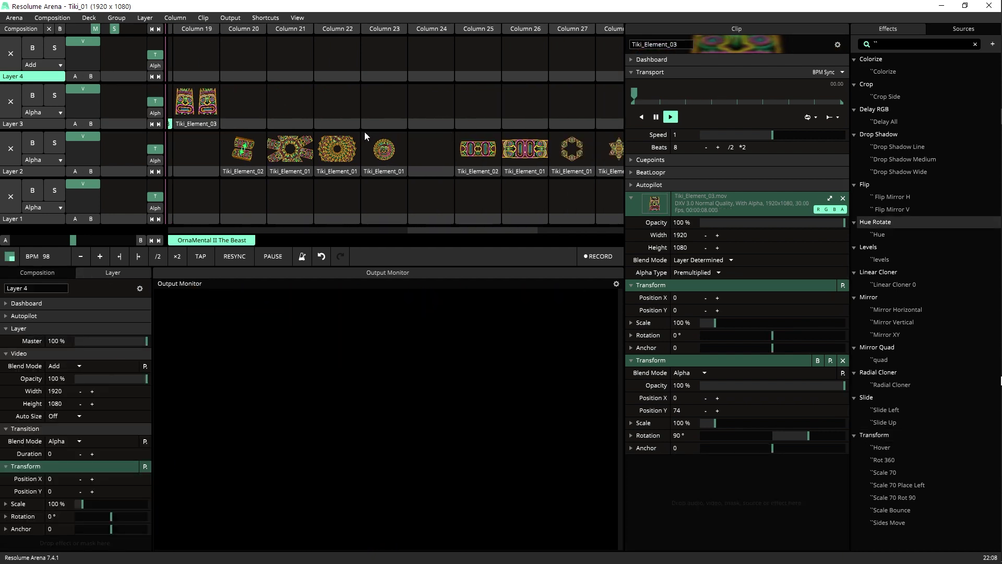
click(249, 147)
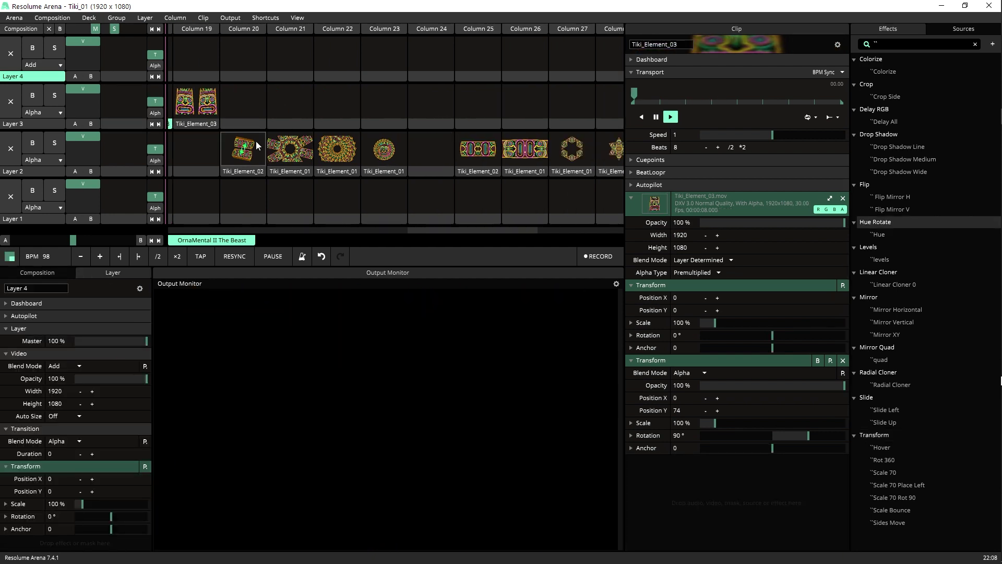
click(300, 140)
click(331, 157)
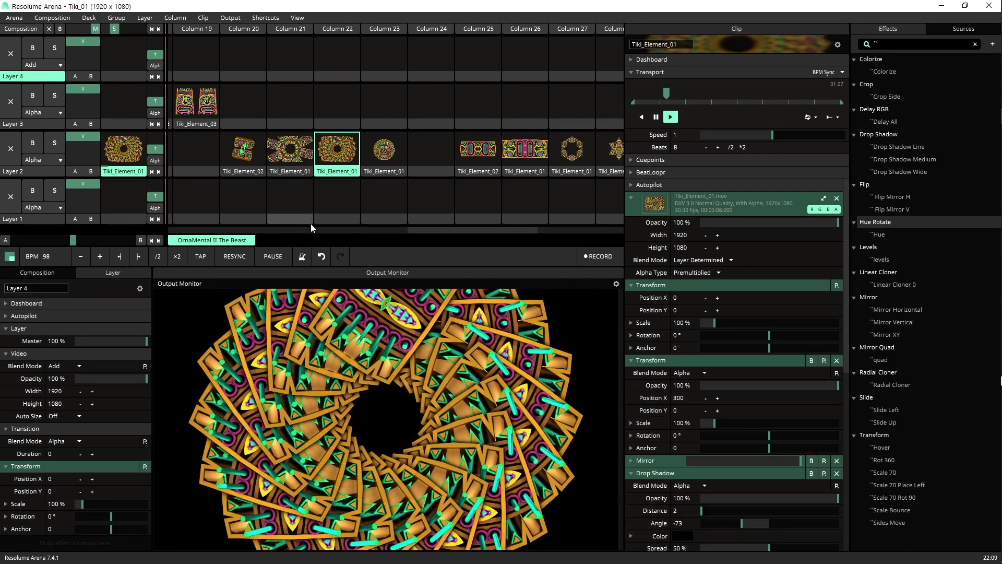
click(476, 154)
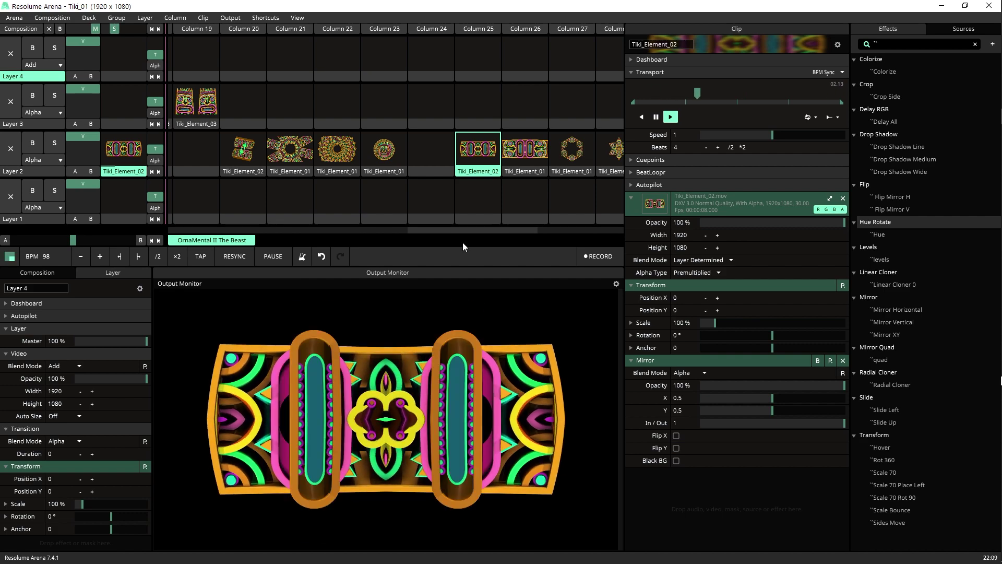
click(526, 154)
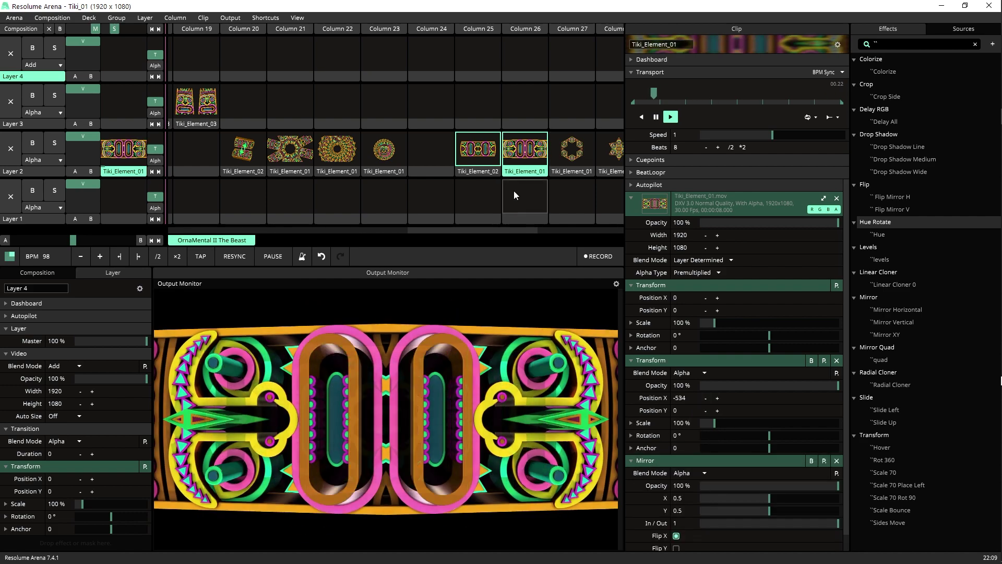
- Play the Layer 2 hexagon, star and Tiki_Element_03 variations in Columns 27, 28 and 29
scroll(444, 157, right, 3)
click(409, 151)
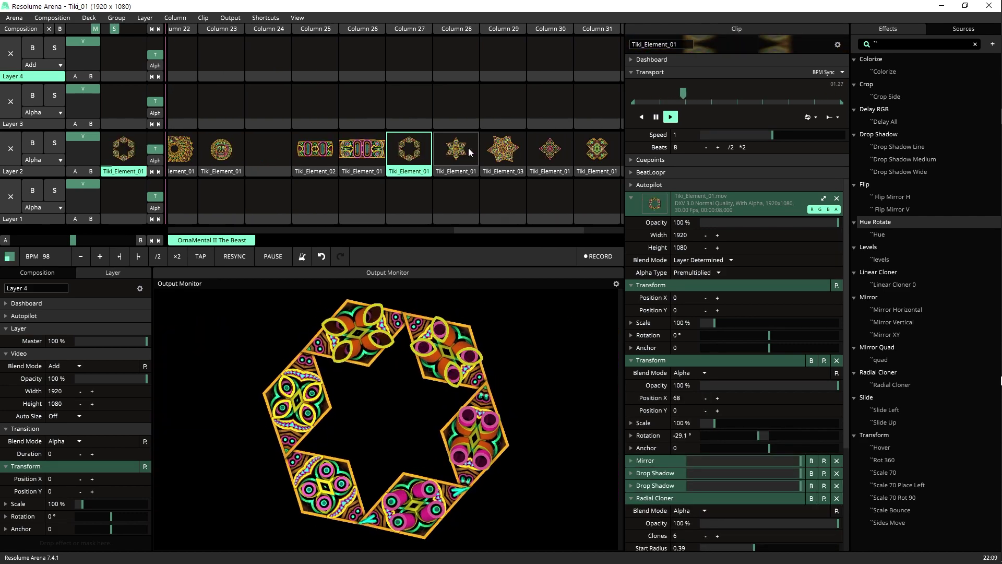
click(456, 155)
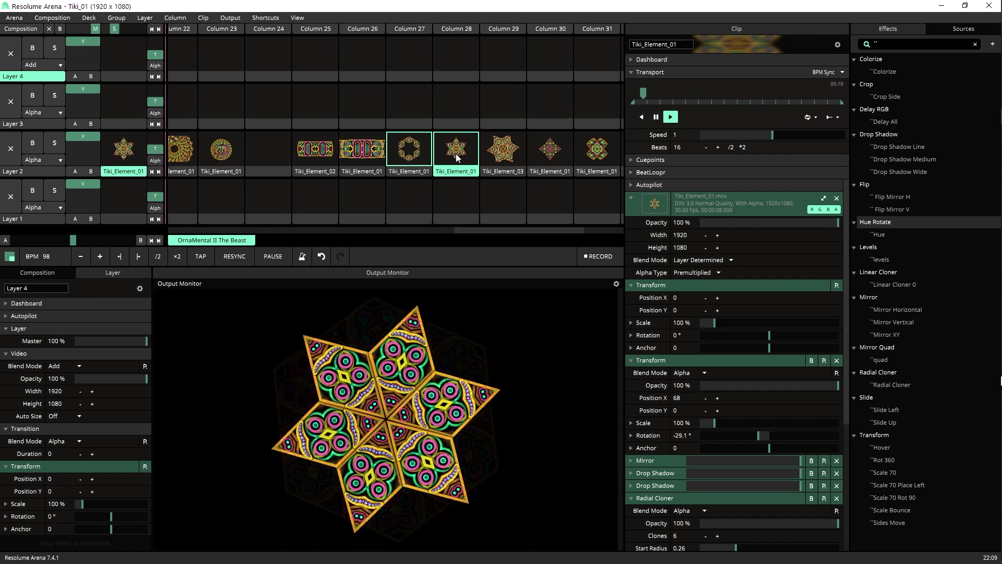
click(498, 155)
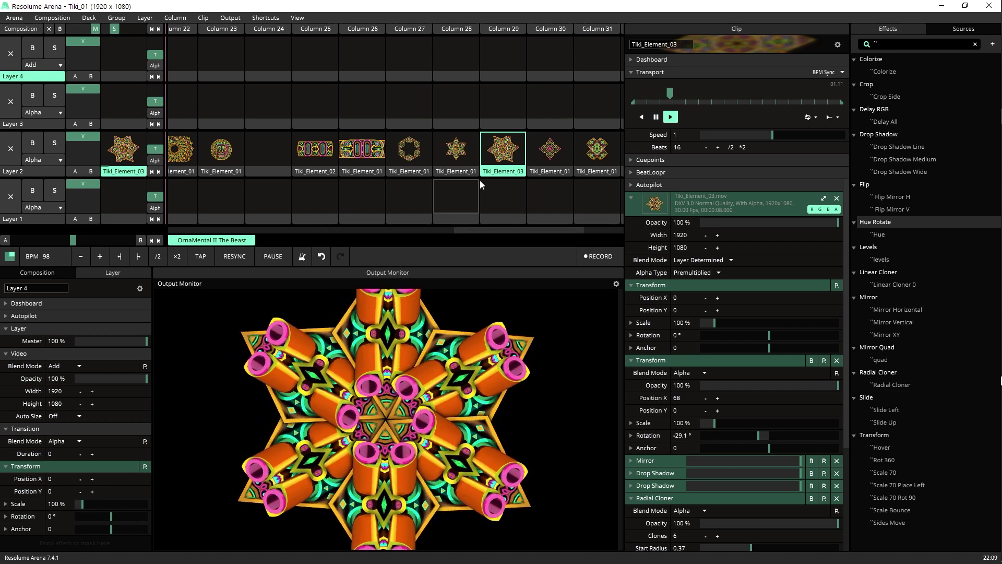
scroll(480, 180, right, 2)
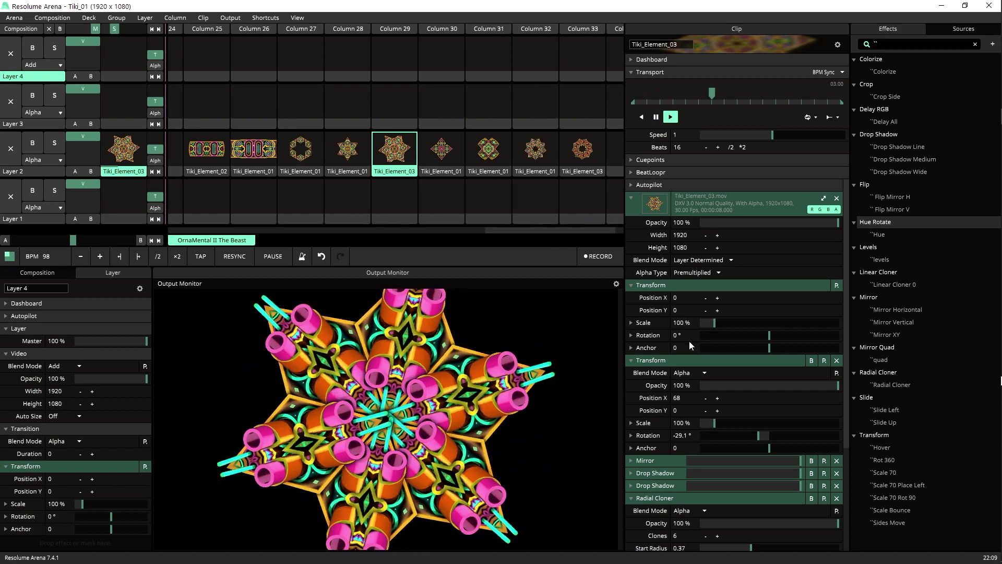
- Collapse the two Transform effects and the Radial Cloner in Tiki_Element_03's effect stack
click(698, 285)
click(707, 296)
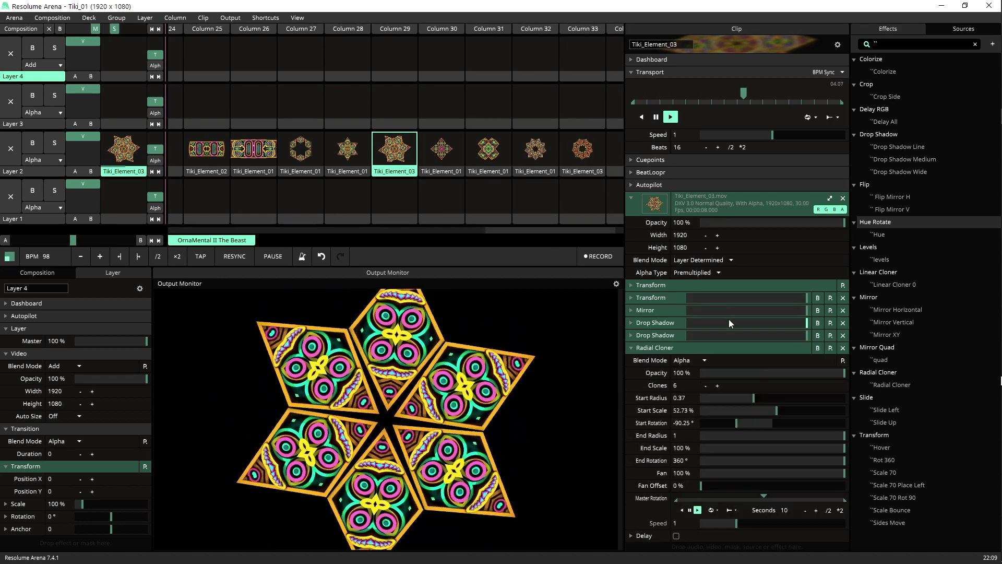
click(740, 349)
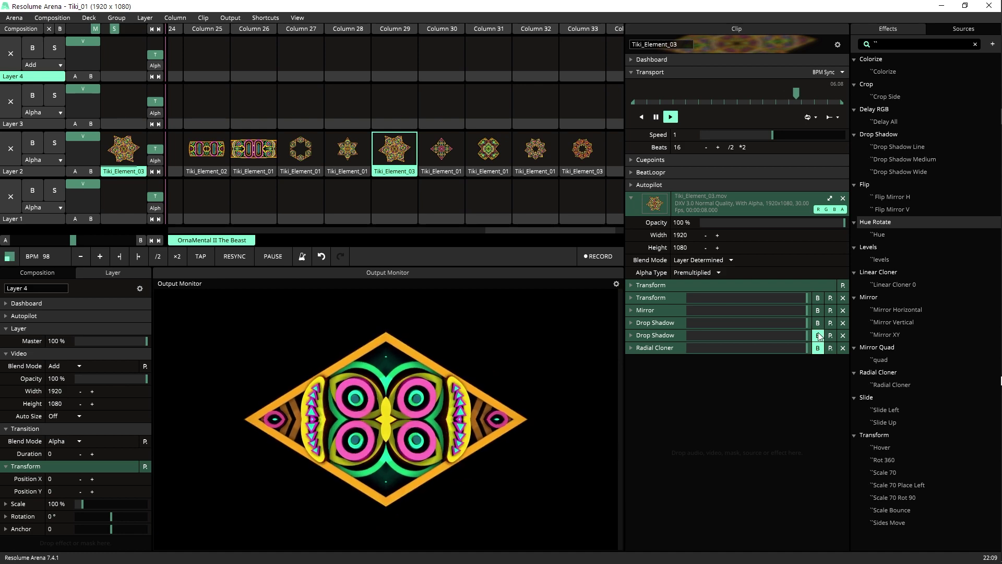
- Bypass Drop Shadow, Mirror and Transform to compare, then re-enable Mirror and Radial Cloner
click(817, 335)
click(818, 311)
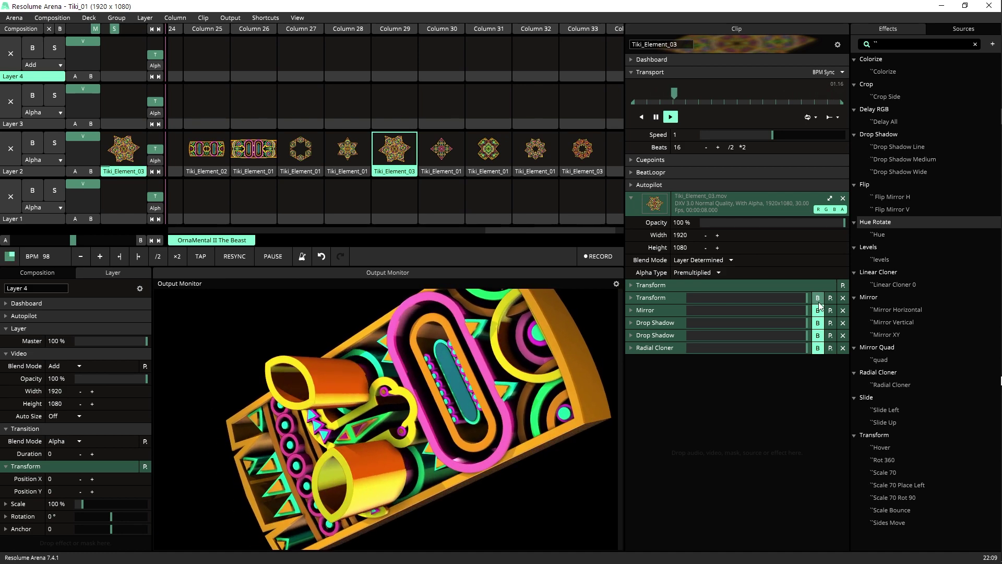
click(818, 302)
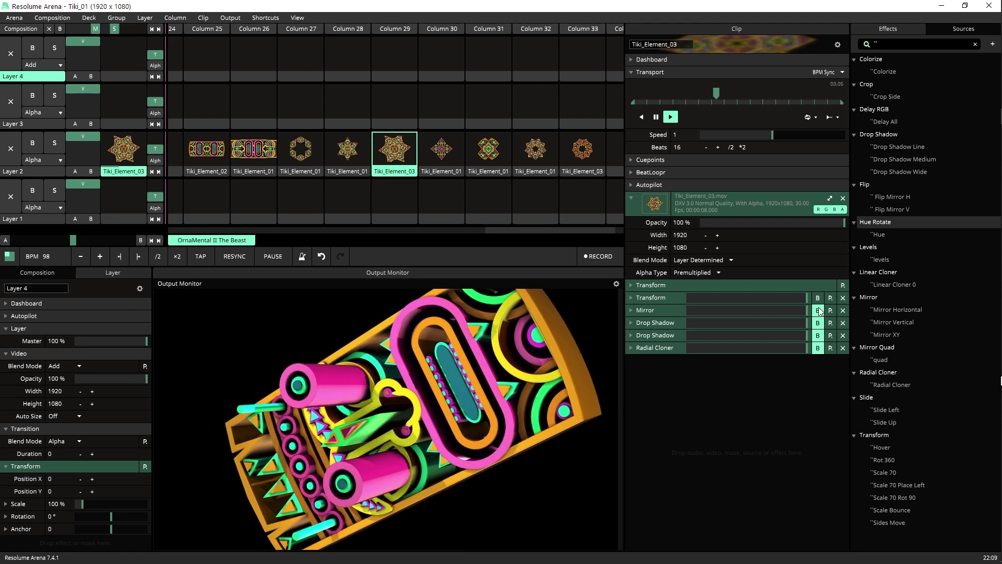
click(818, 310)
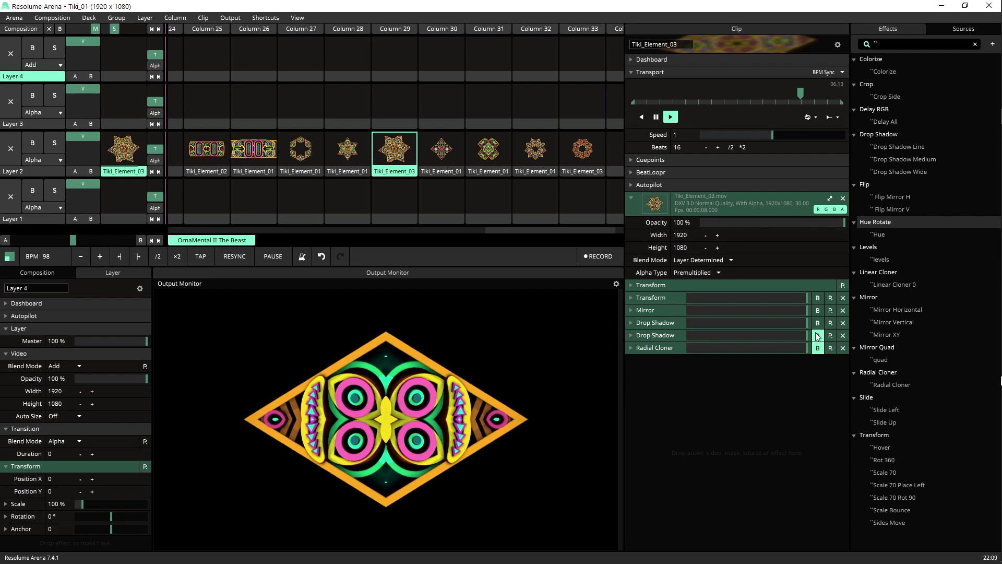
click(818, 348)
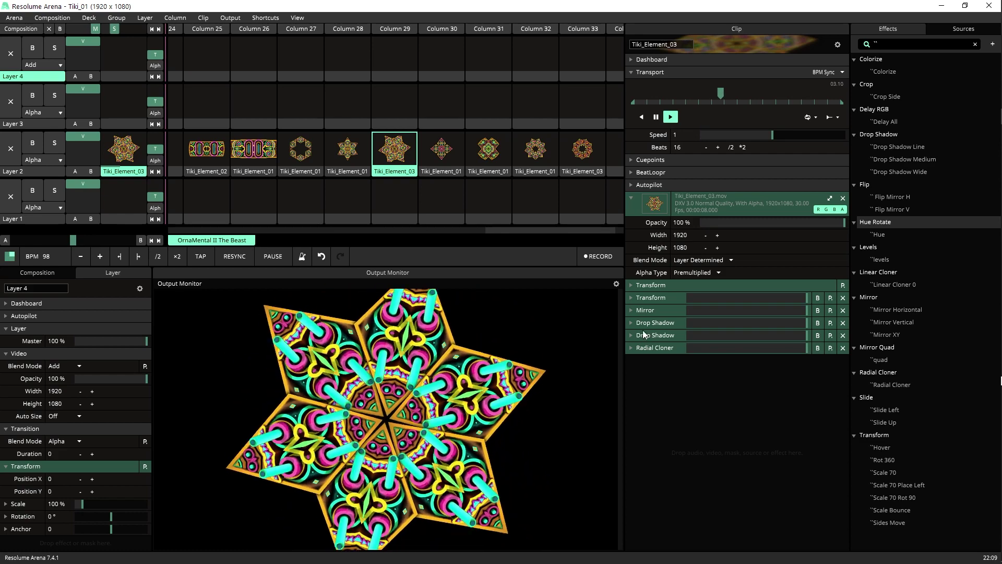
- Play Layer 2 clips in Columns 30–33, viewing the second Transform's beat-synced Rotation envelope
click(442, 151)
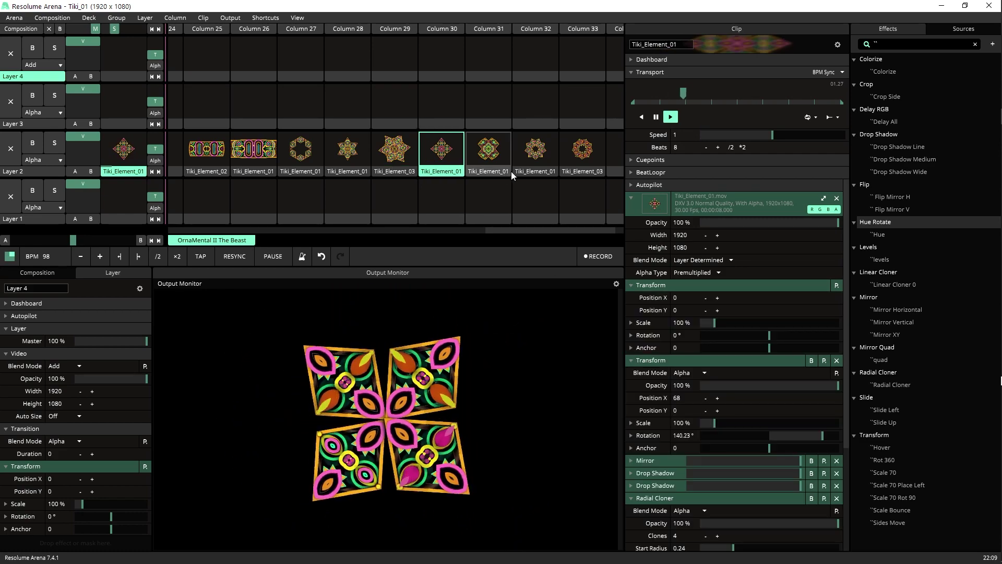
click(496, 151)
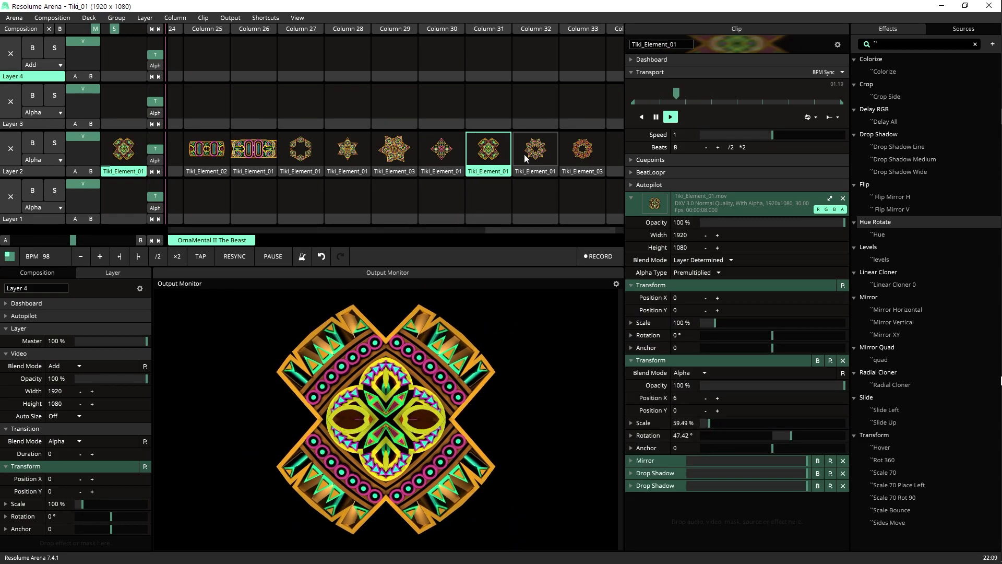
click(543, 151)
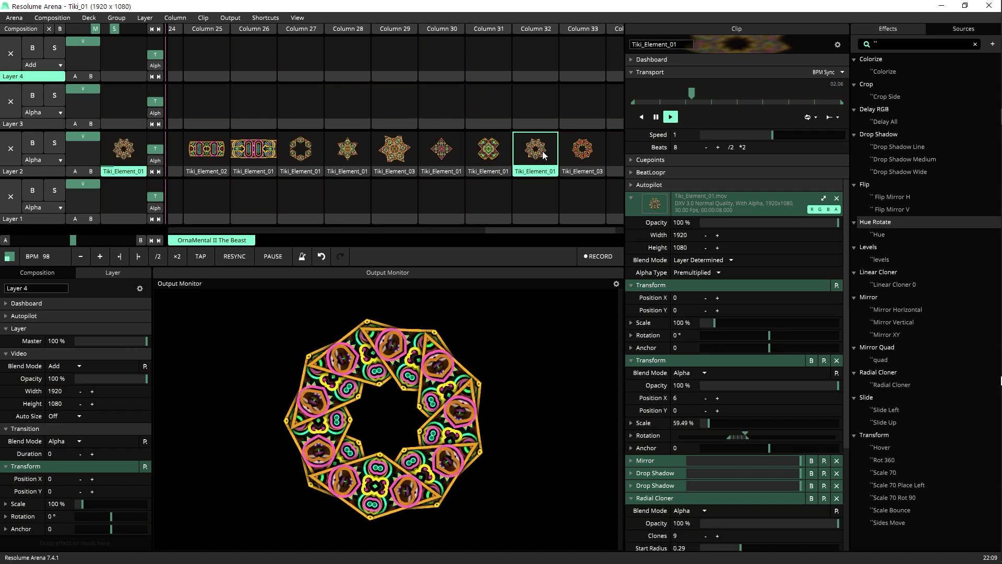
scroll(631, 337, down, 2)
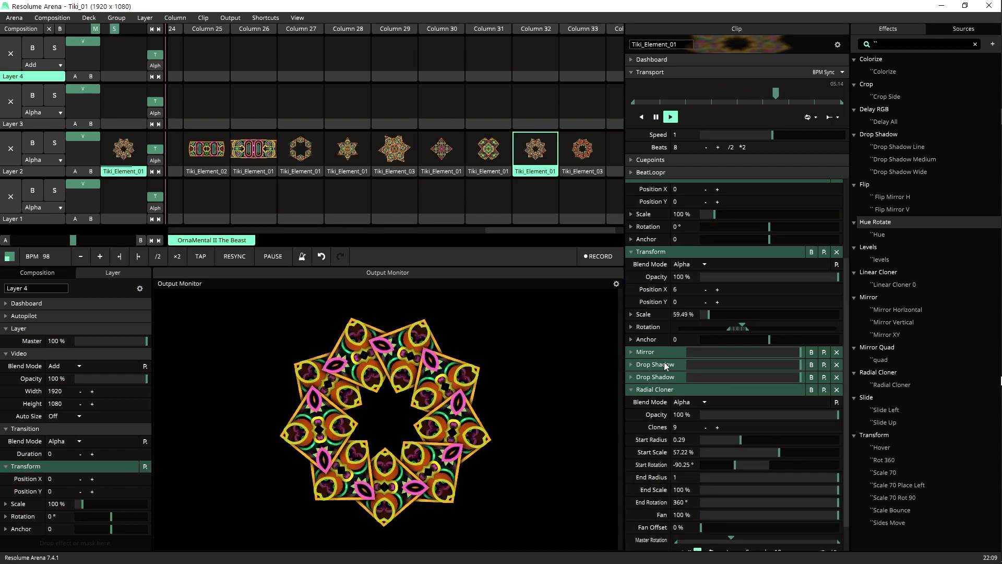
click(632, 327)
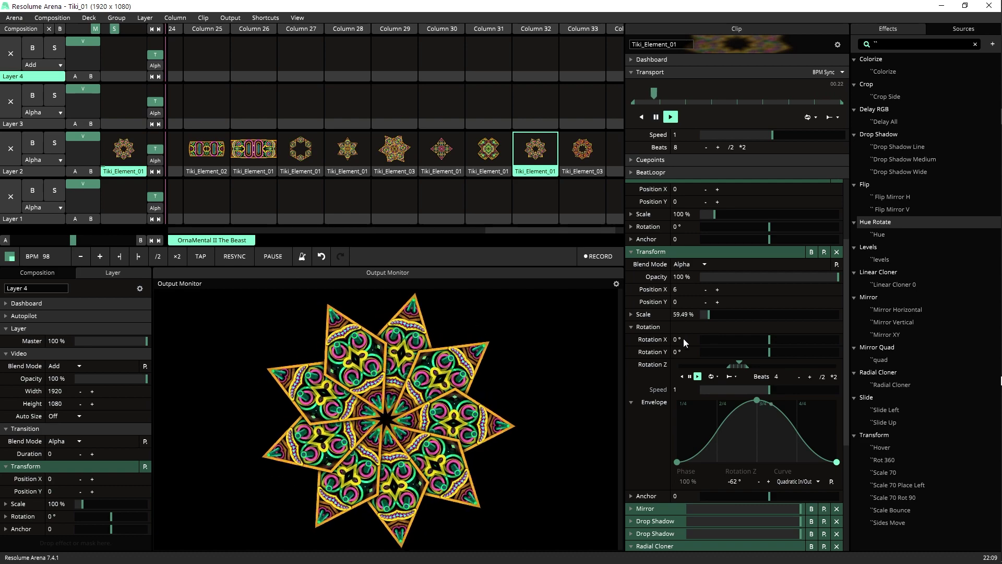
click(582, 151)
scroll(449, 144, up, 5)
- Launch Columns 3, 4, 5, 7, 8, 9 and 10 in turn, ending on Column 10
scroll(450, 144, up, 14)
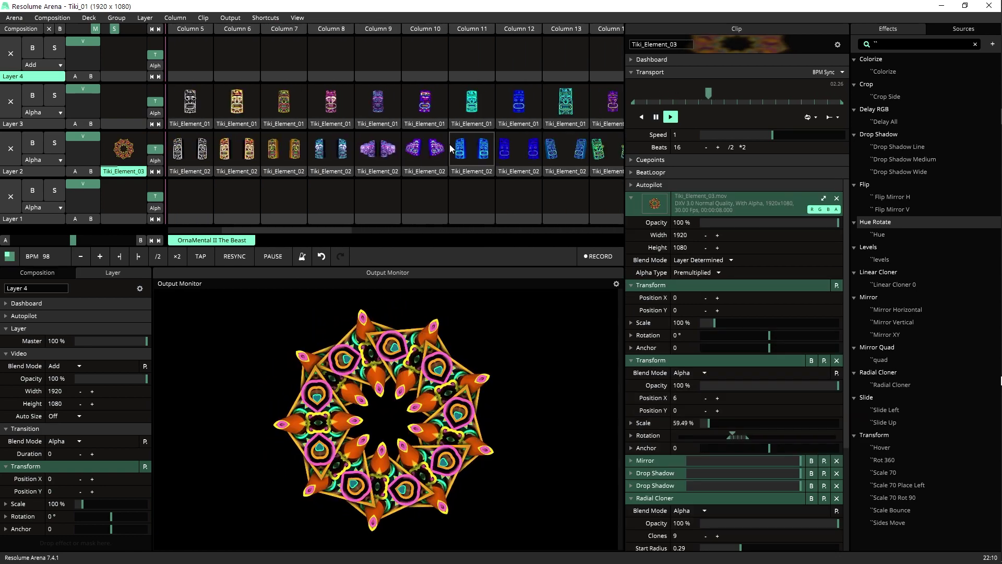
click(291, 31)
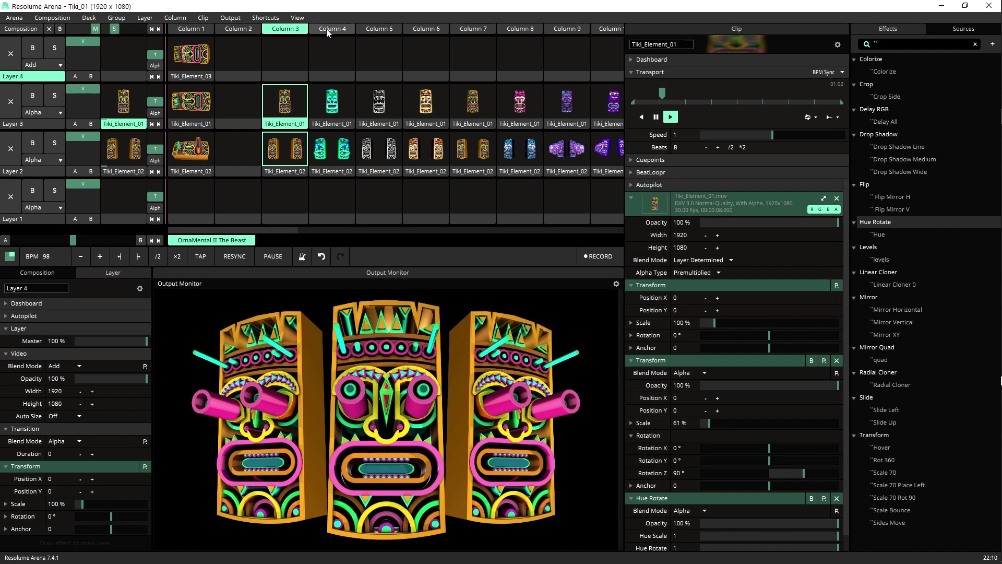
click(328, 29)
click(391, 27)
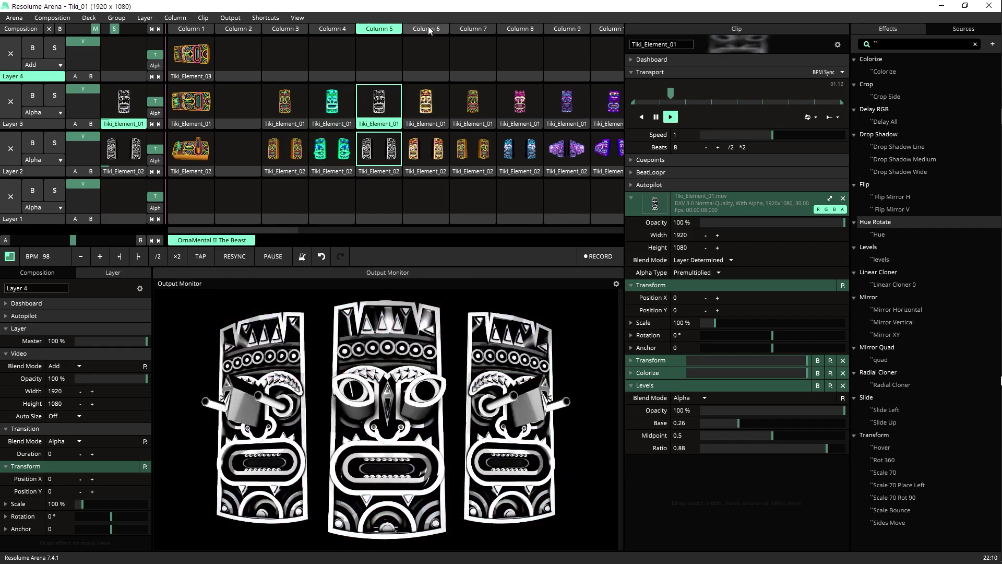
click(470, 27)
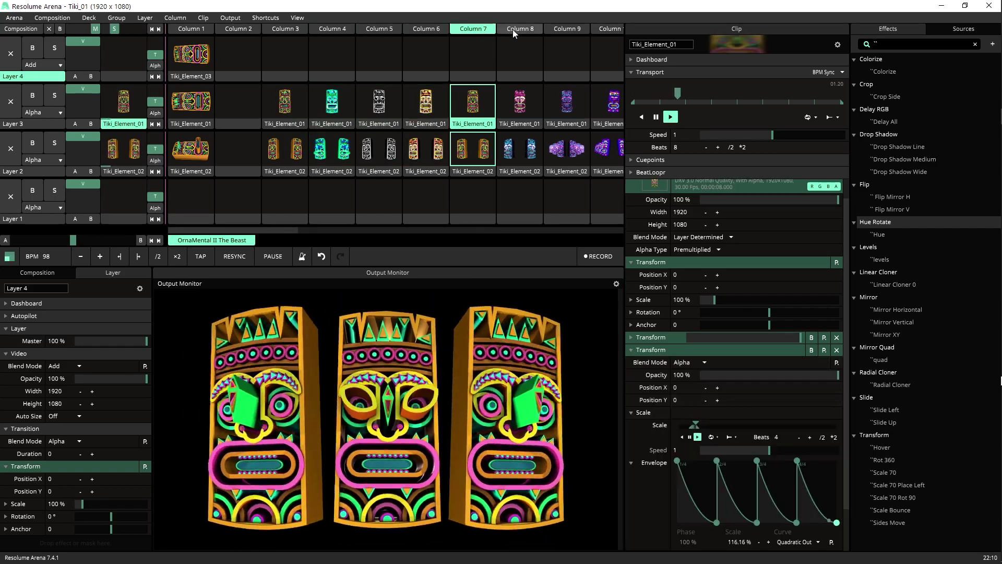
click(512, 30)
click(563, 29)
scroll(502, 65, down, 2)
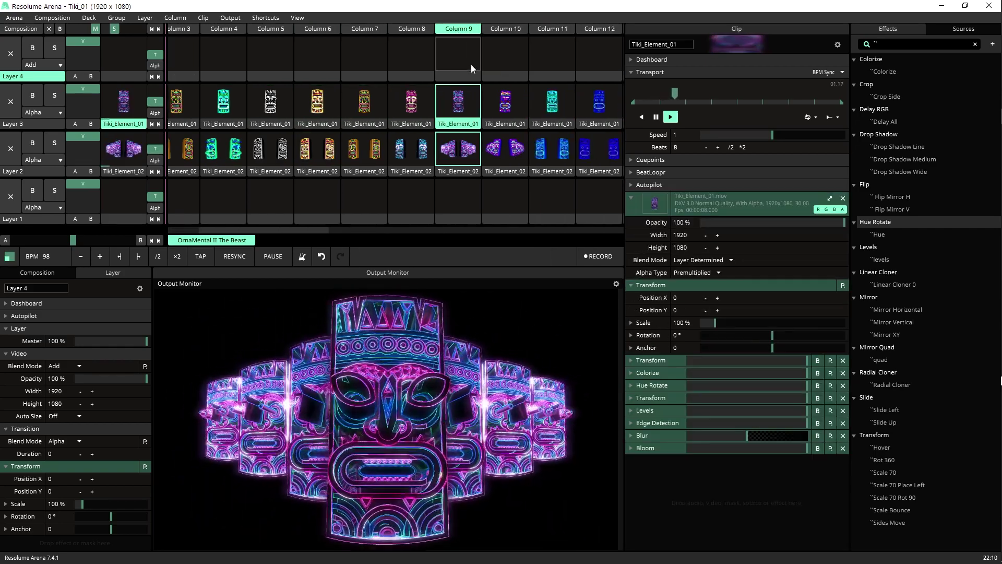
click(506, 28)
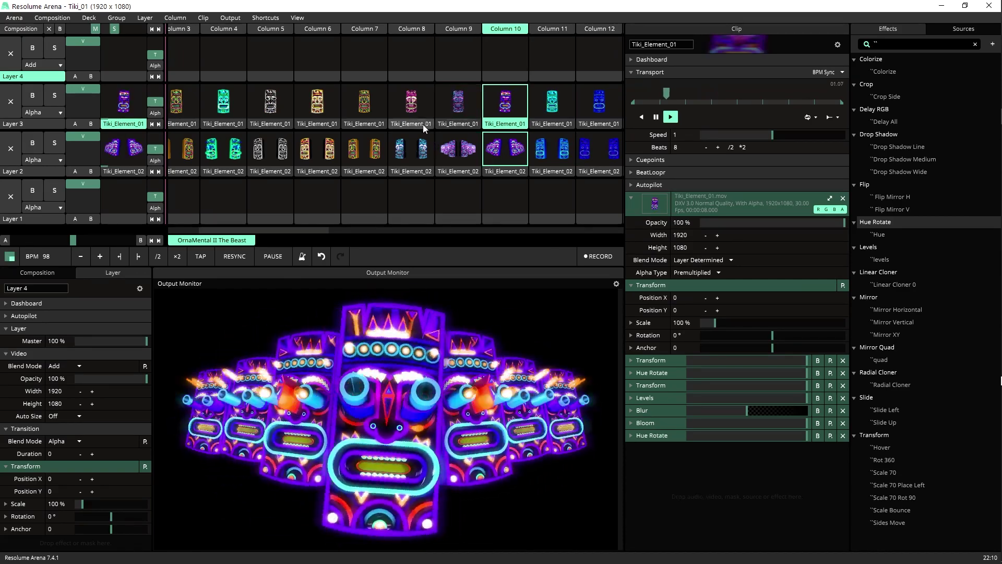
scroll(491, 89, down, 1)
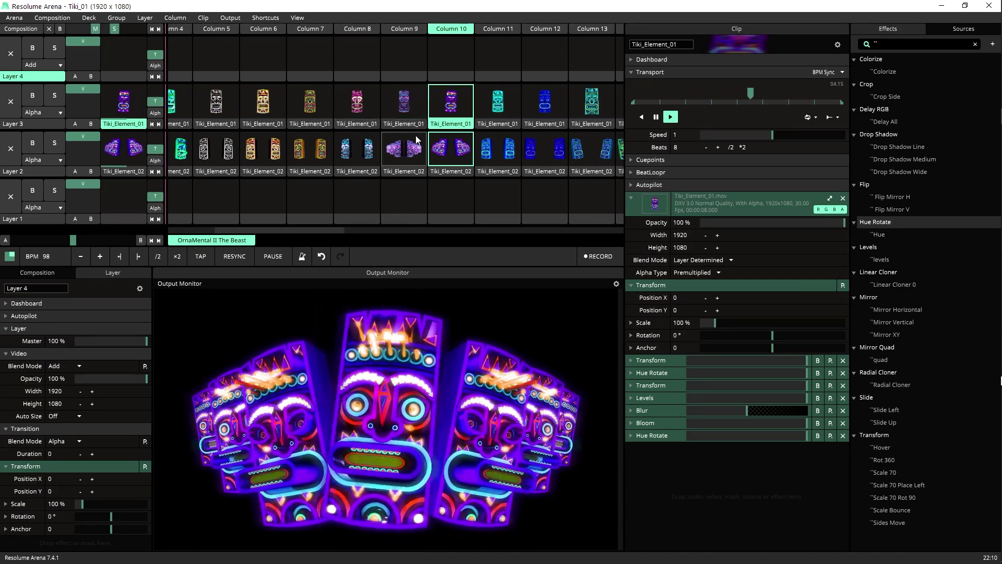
scroll(462, 101, down, 2)
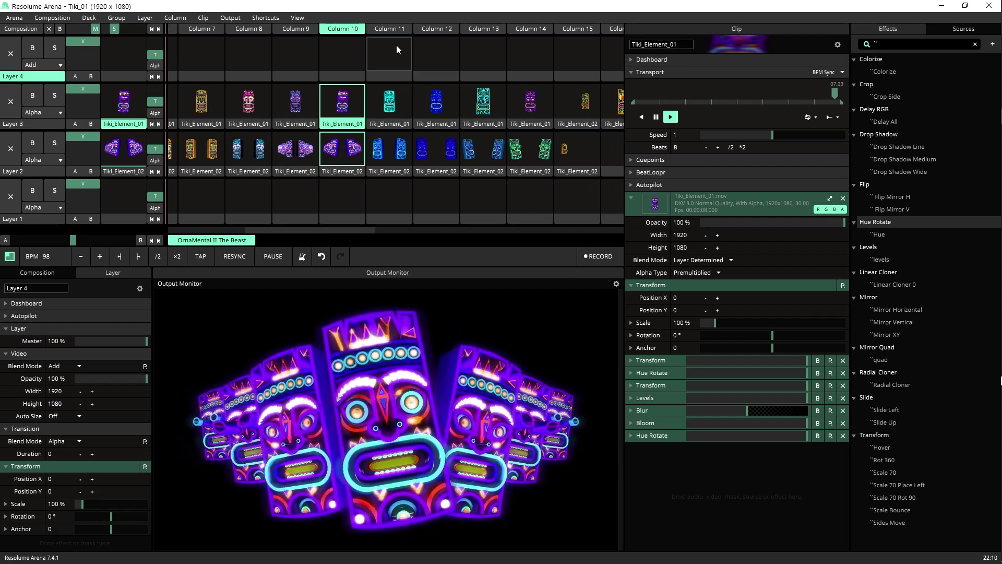